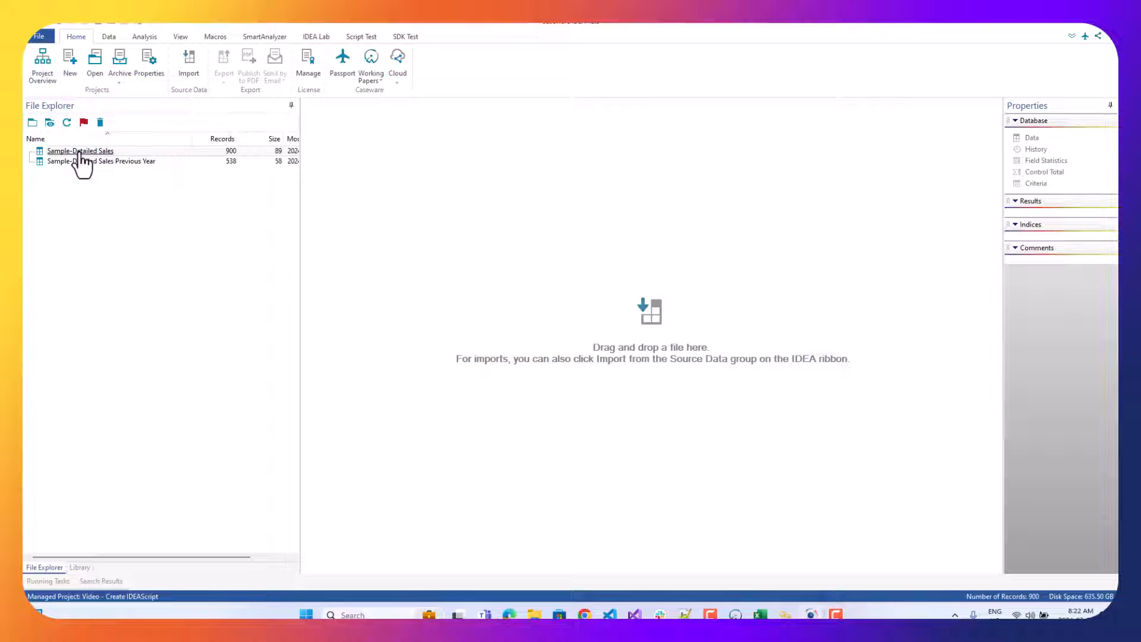
Open the Sample-Detailed Sales and Sample-Detailed Sales Previous Year databases.
left_click(79, 152)
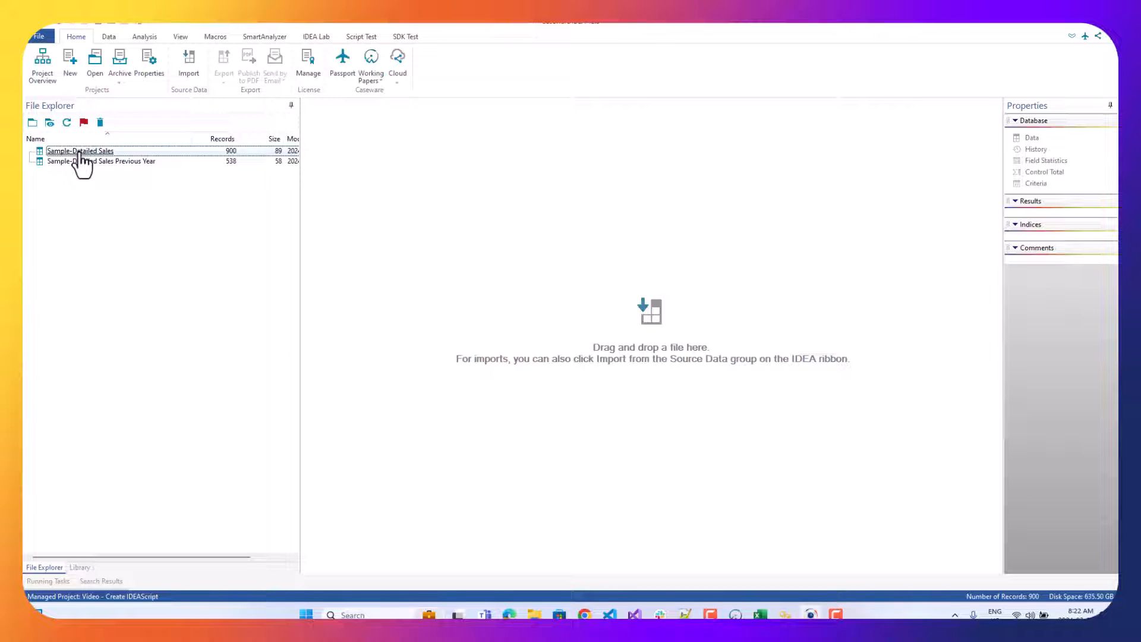
double_click(79, 152)
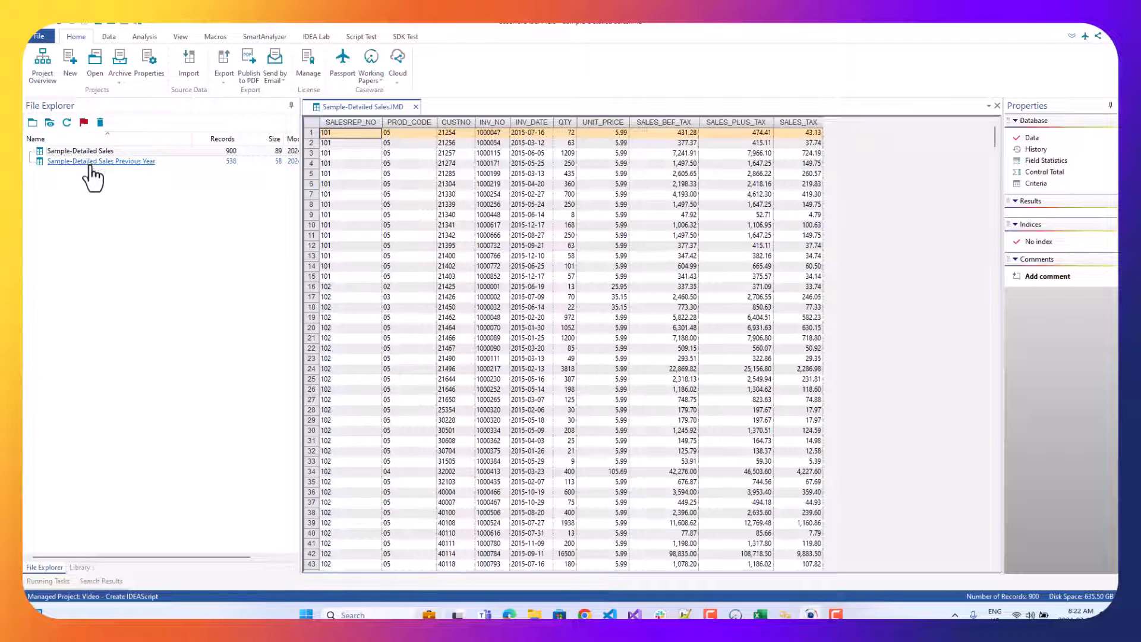
double_click(91, 164)
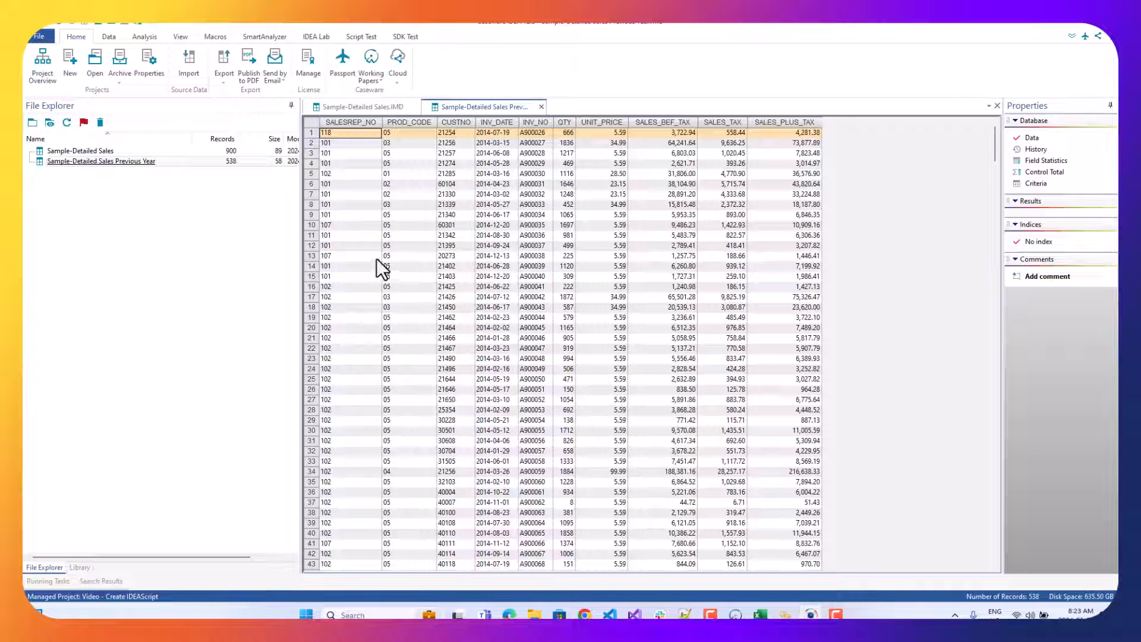
Make Sample-Detailed Sales the active database and start recording a macro.
double_click(83, 152)
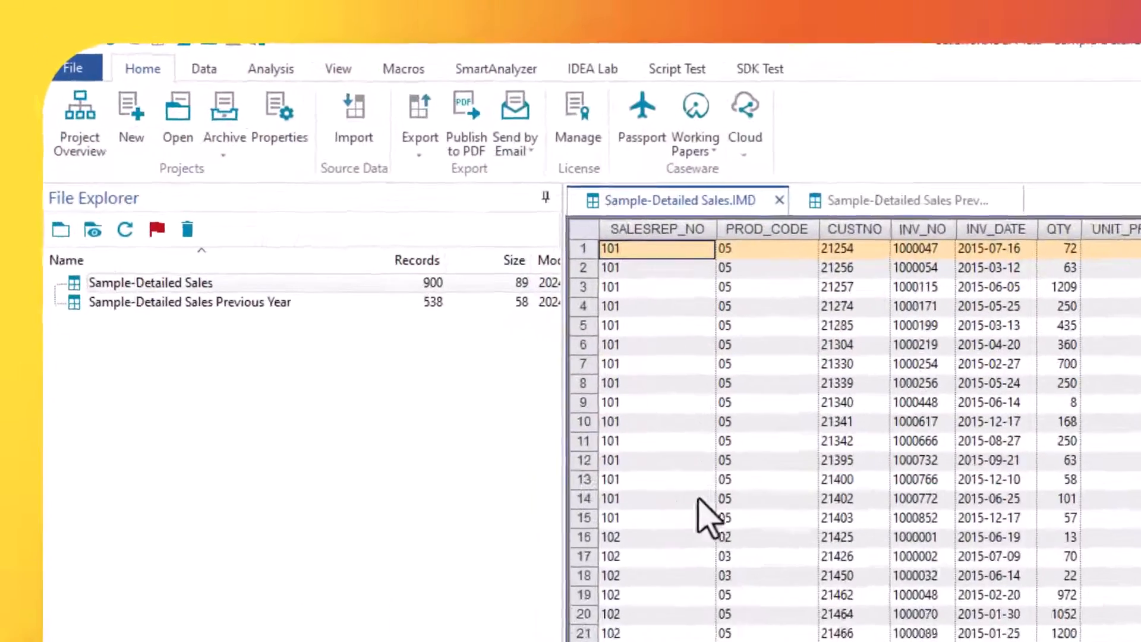
left_click(409, 67)
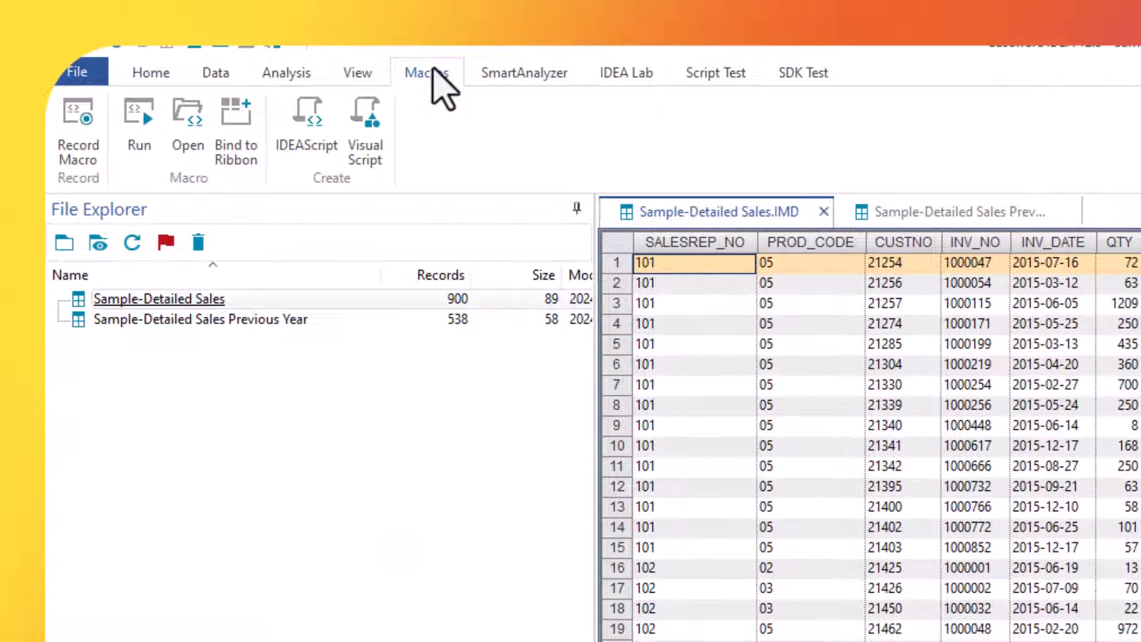
left_click(72, 133)
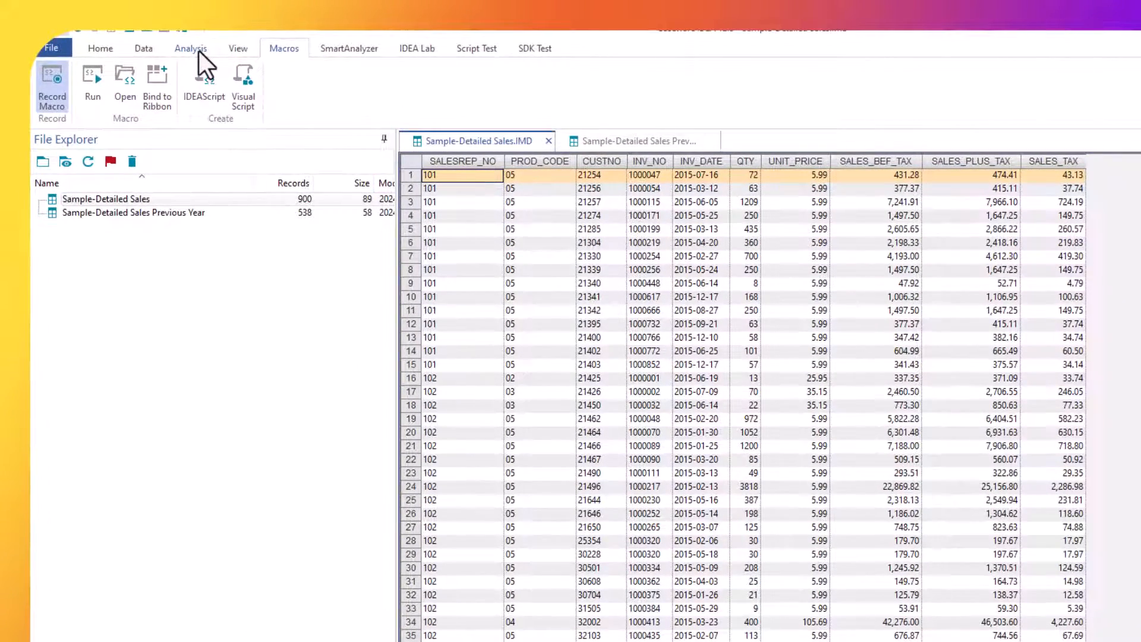
Set up a direct extraction on Sample-Detailed Sales with the criteria SALES_PLUS_TAX > 1000.
left_click(173, 44)
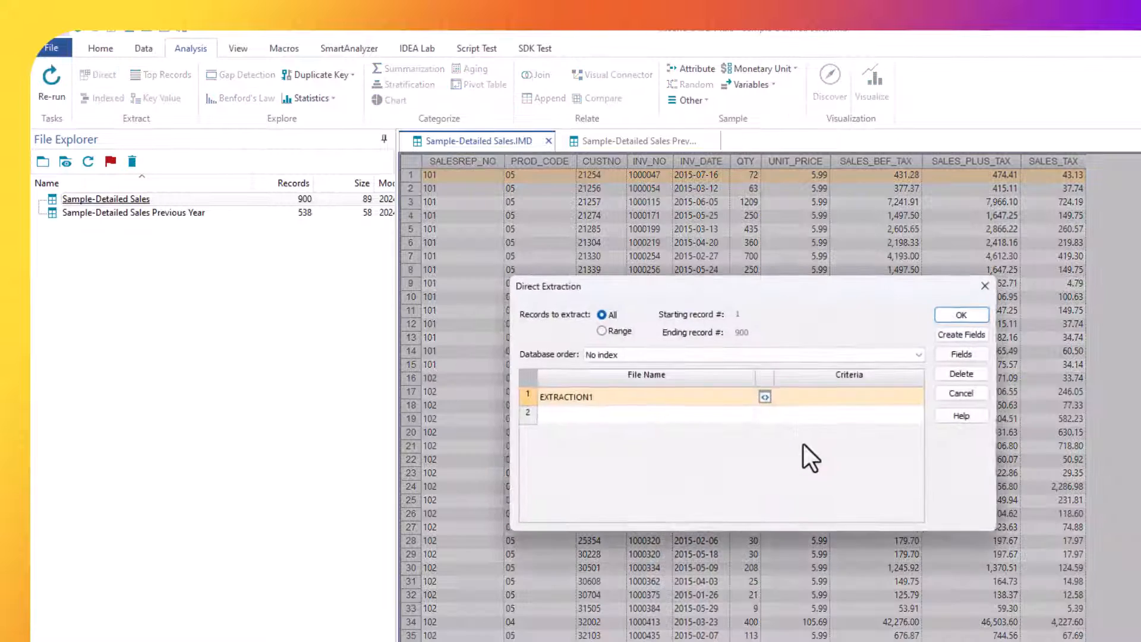
left_click(765, 398)
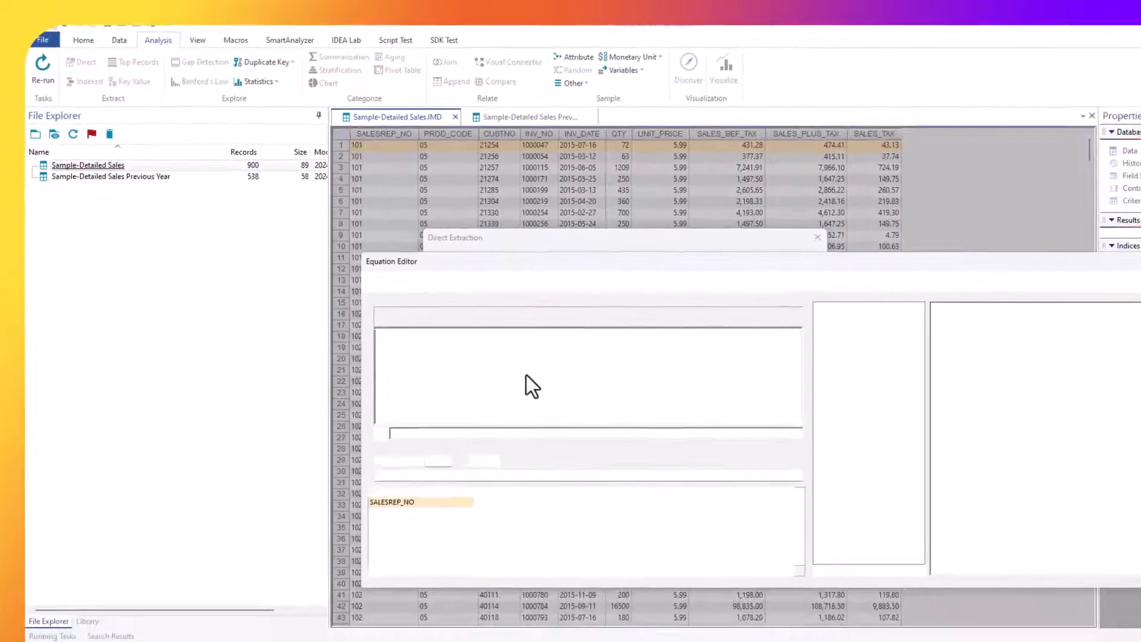
type("sa")
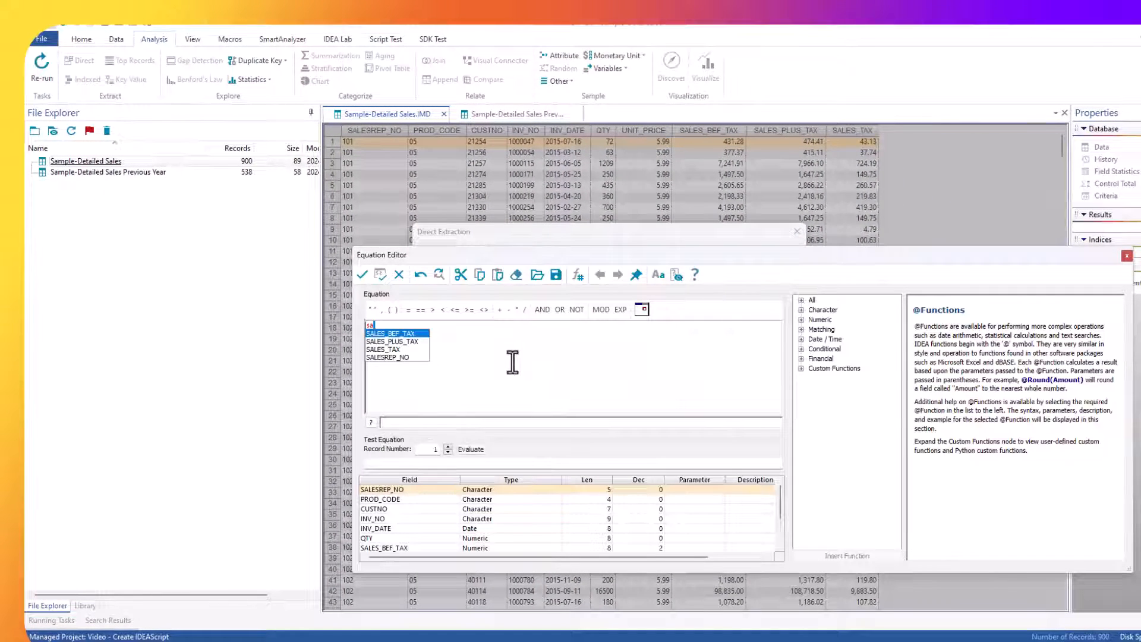
key("Down")
key("Return")
type("> 10")
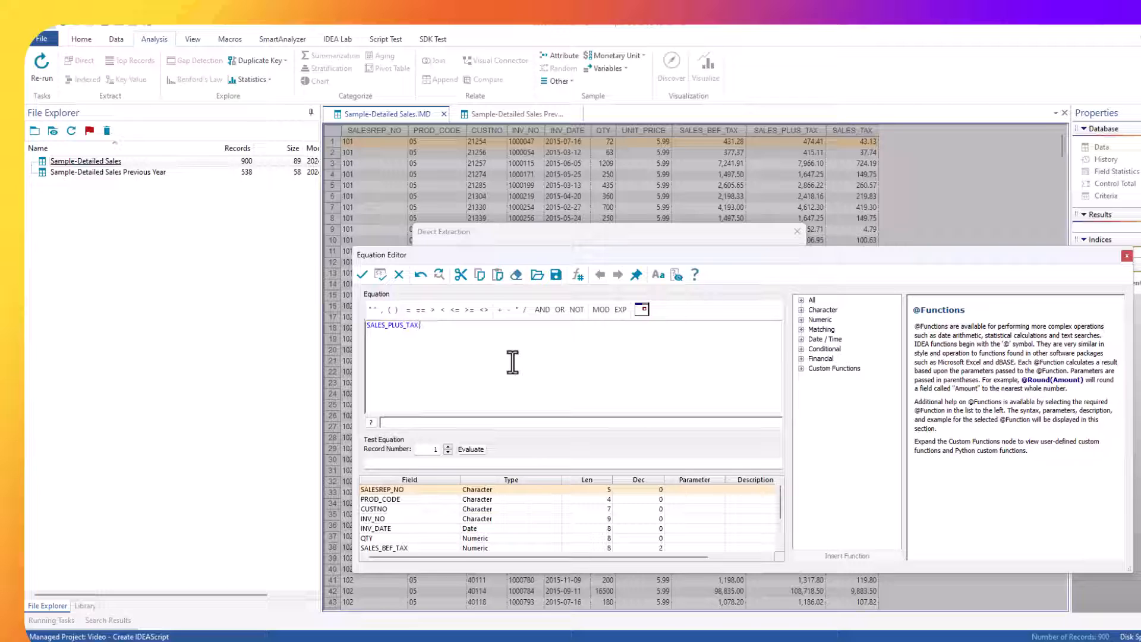
type("00")
left_click(372, 280)
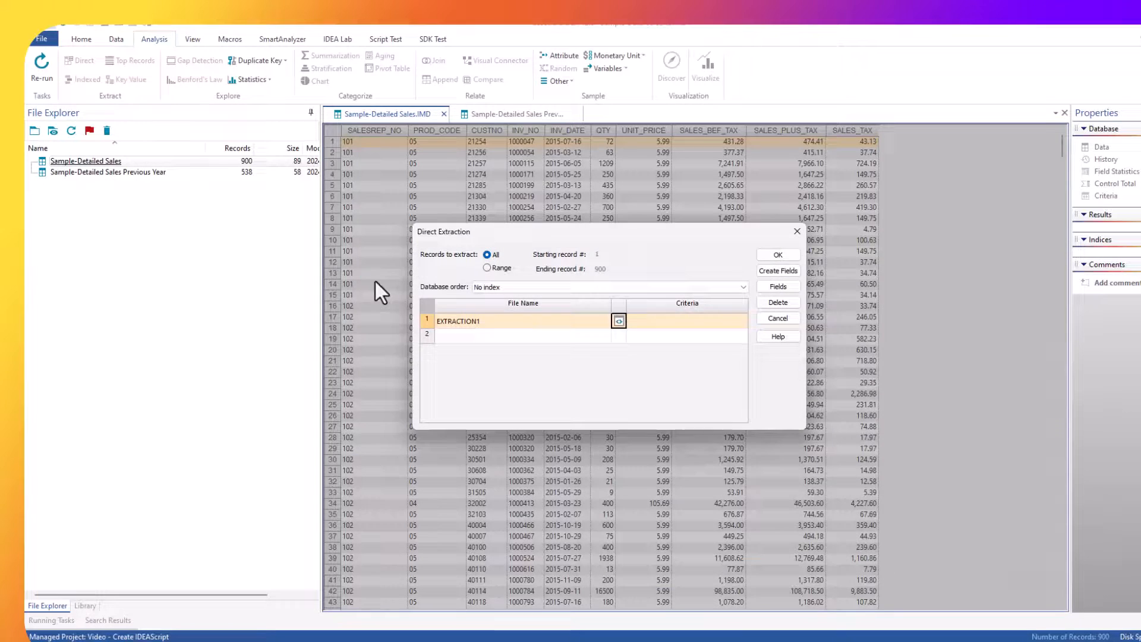
Name the extraction's output file High Value and run the extraction.
left_click(468, 321)
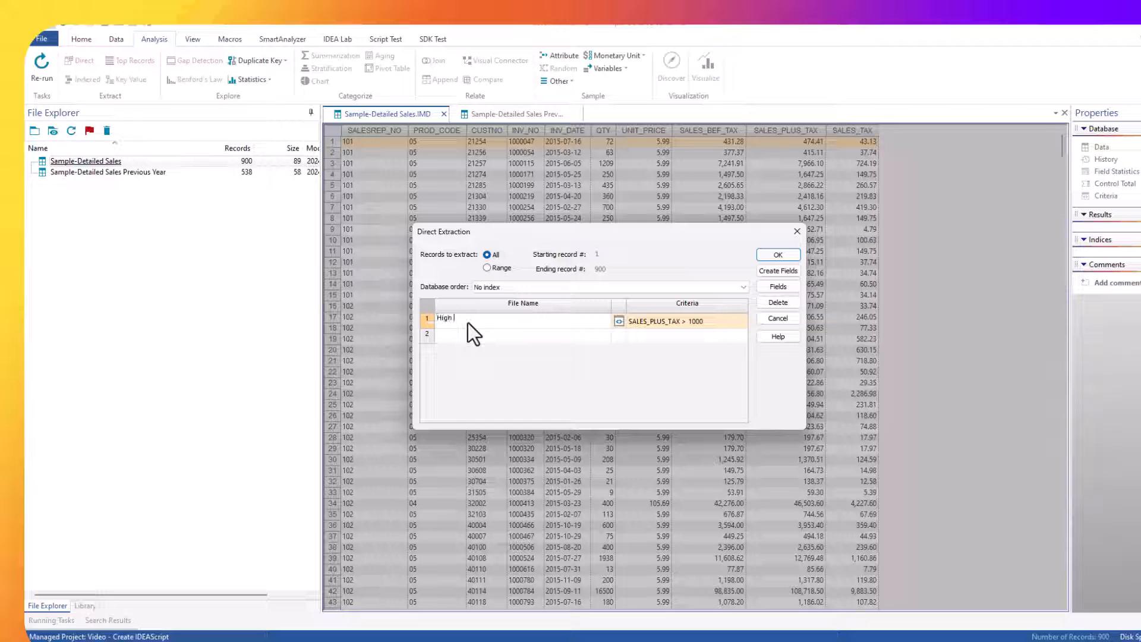
type("High Value")
key("Tab")
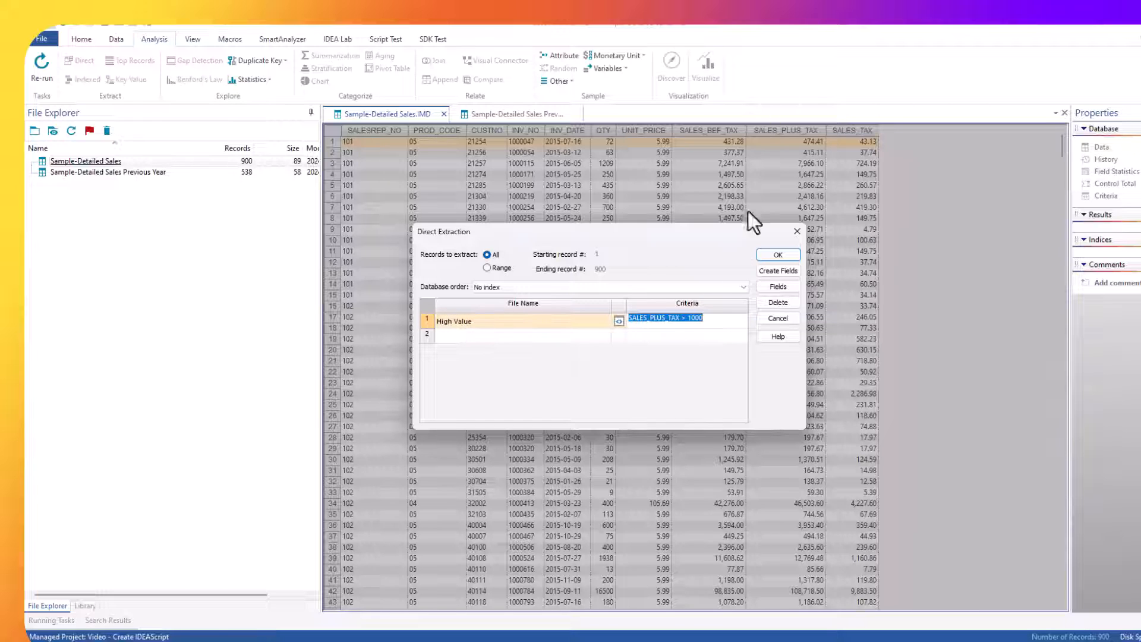
left_click(775, 252)
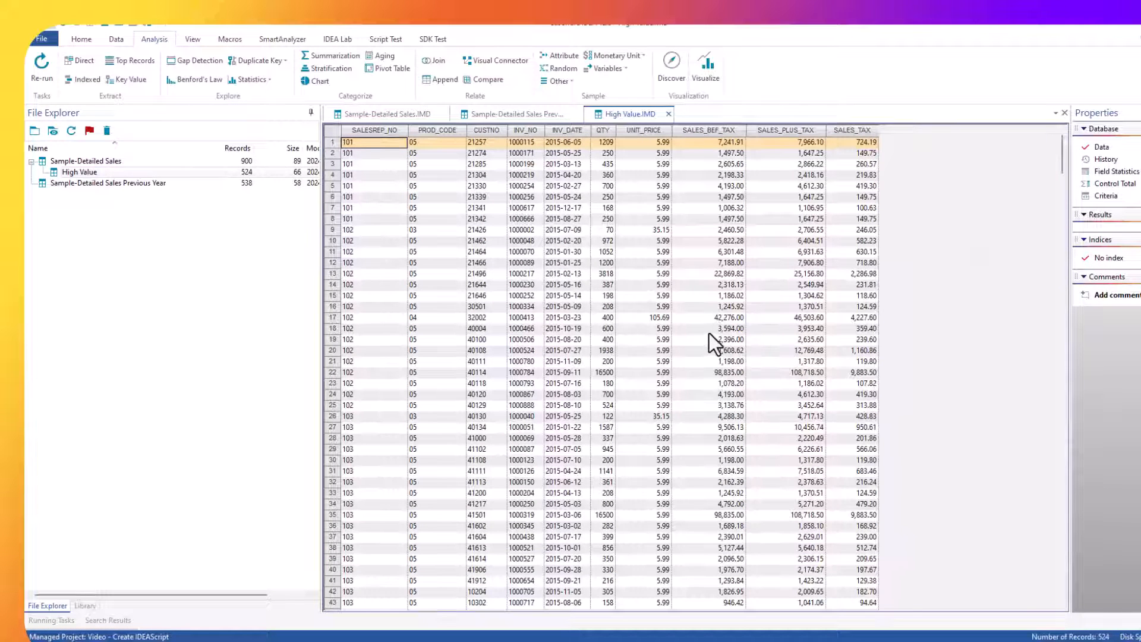
Set up a summarization of Sample-Detailed Sales by SALESREP_NO and PROD_CODE, totalling SALES_PLUS_TAX.
double_click(77, 161)
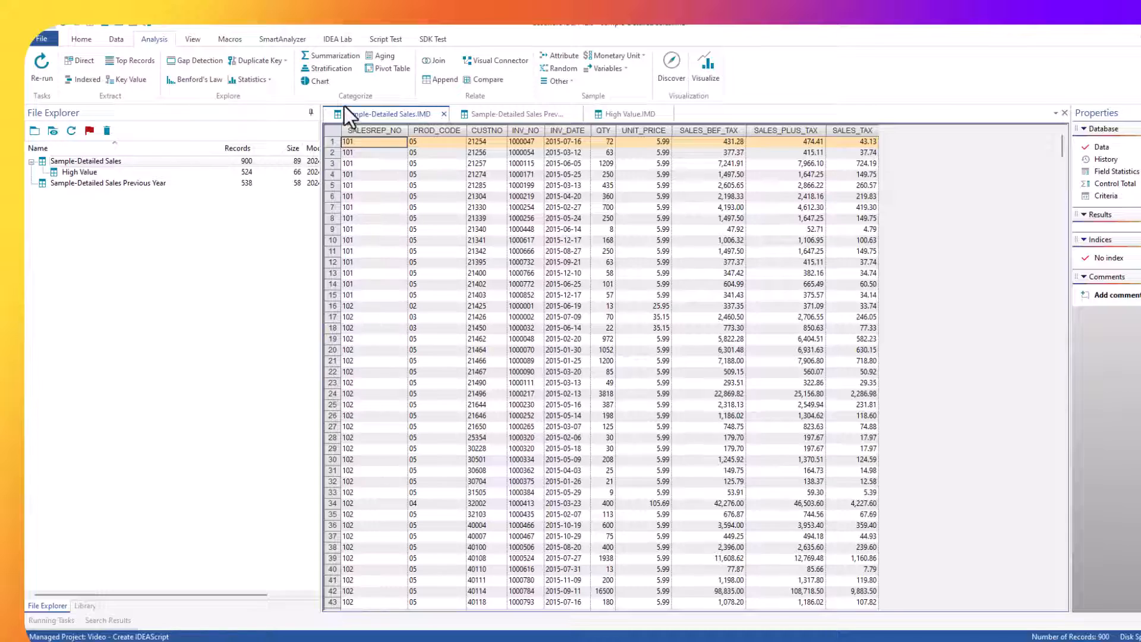
left_click(331, 56)
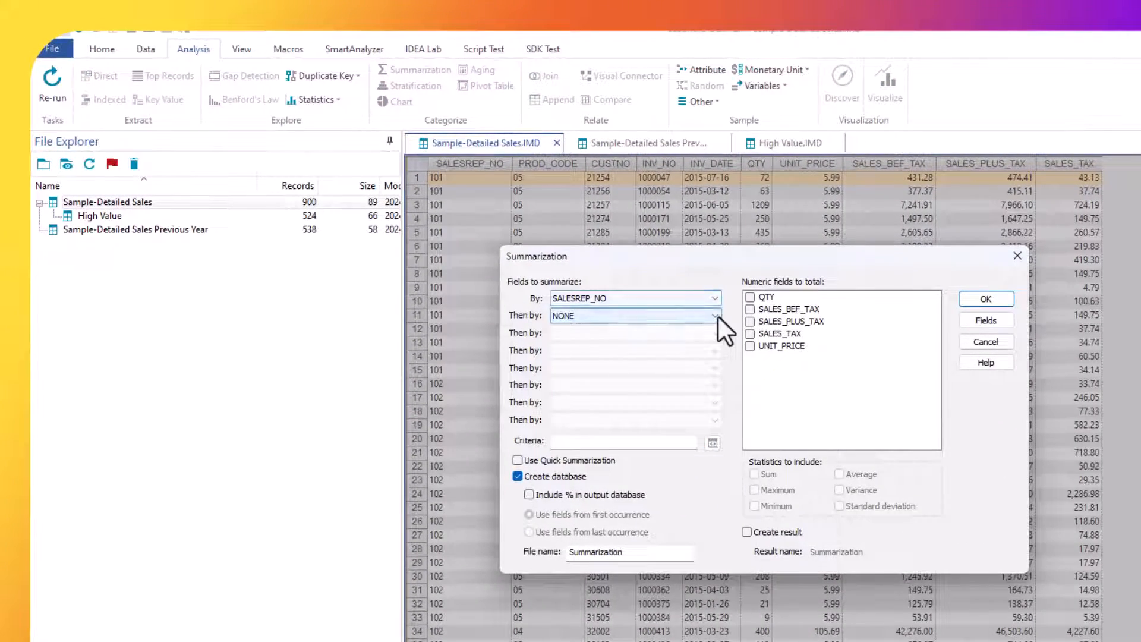
left_click(689, 305)
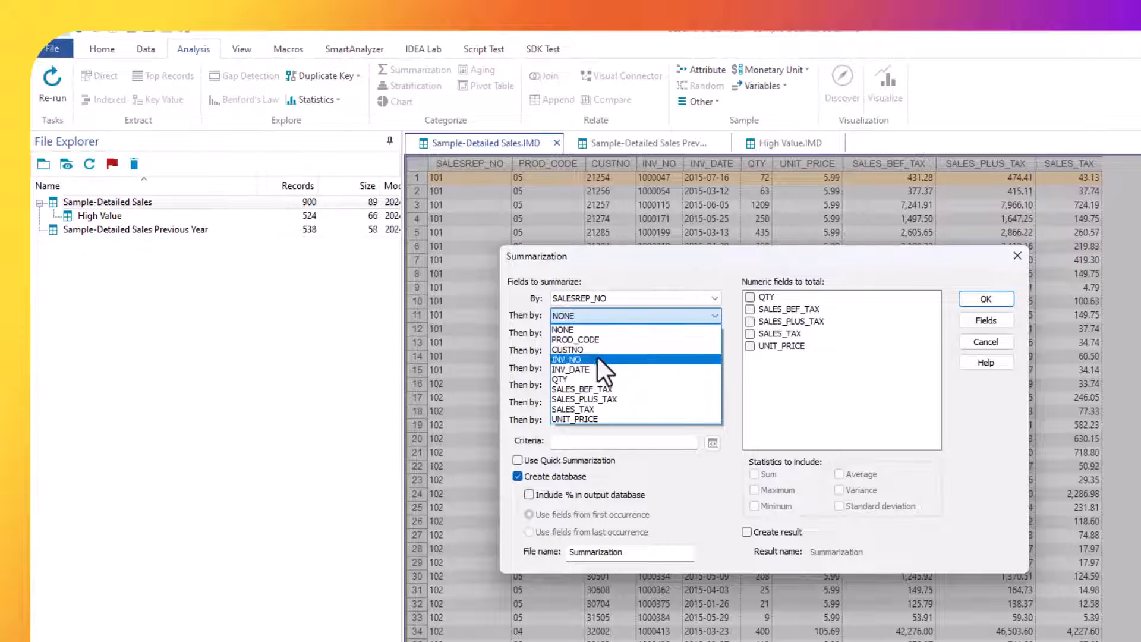
left_click(597, 338)
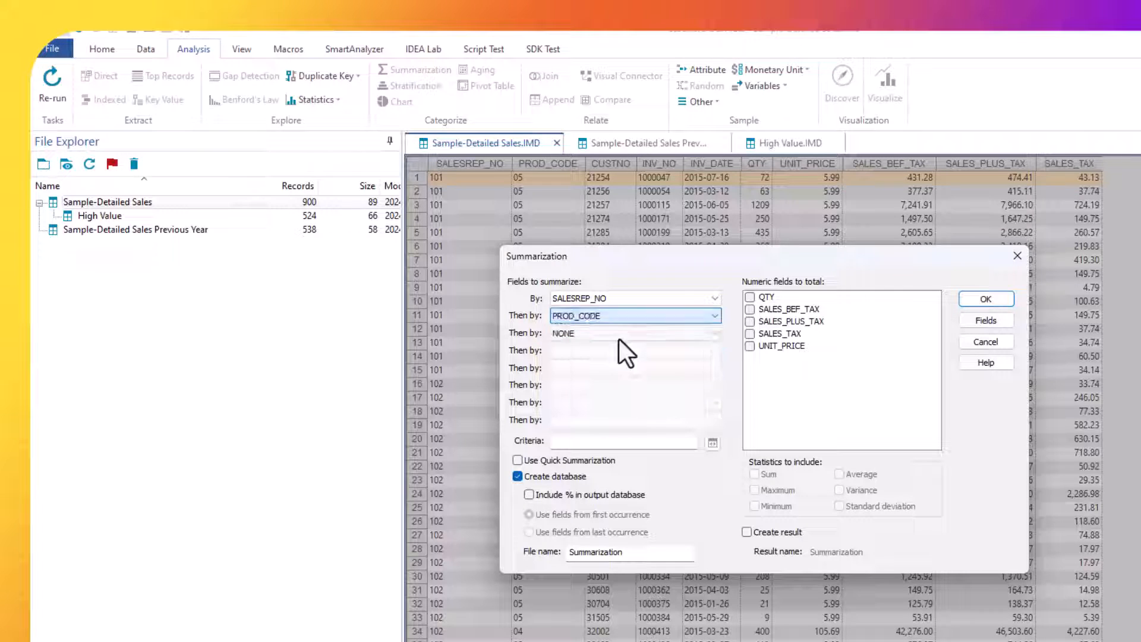
left_click(750, 322)
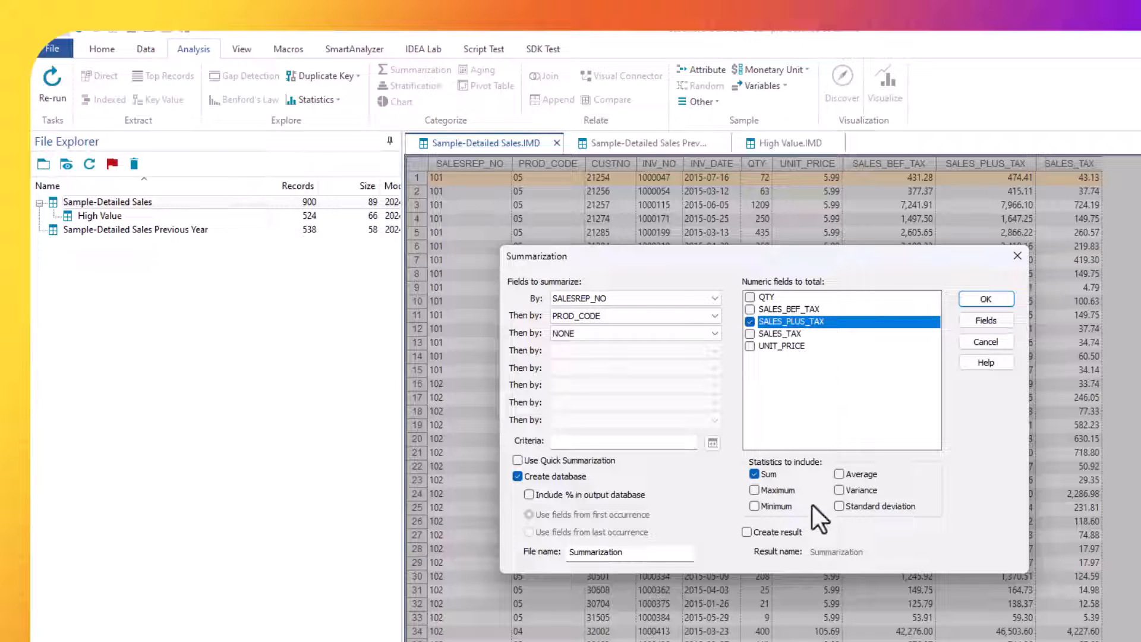
Name the summarization's output file "summary by sales rep and prod code" and run it.
left_click_drag(648, 554, 526, 554)
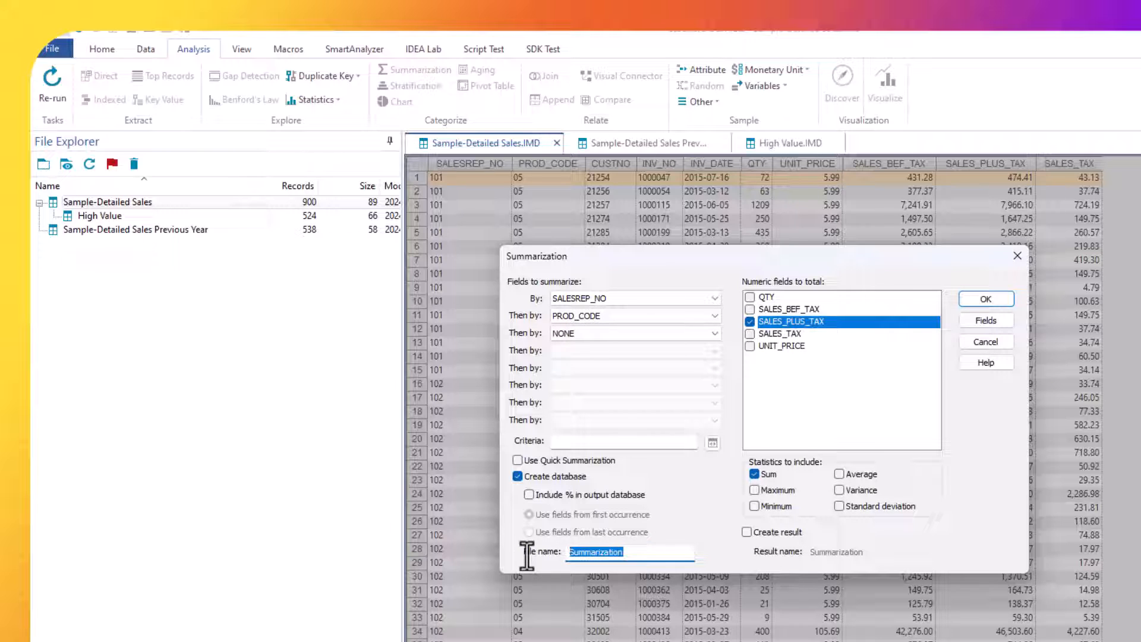
type("summary by sale")
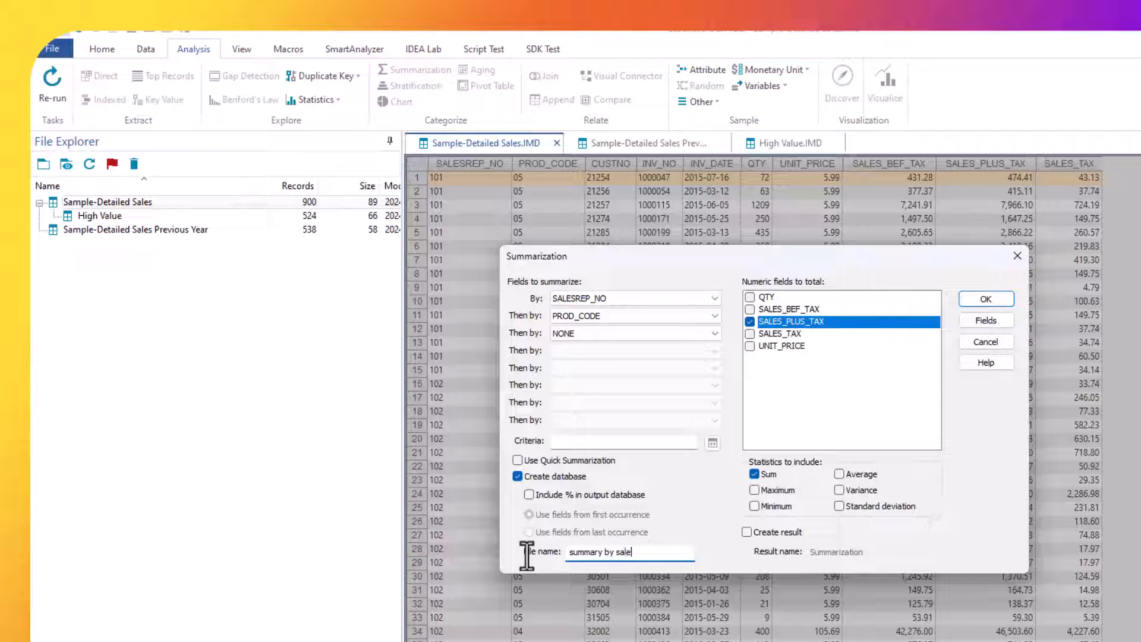
type("s rep and prod code")
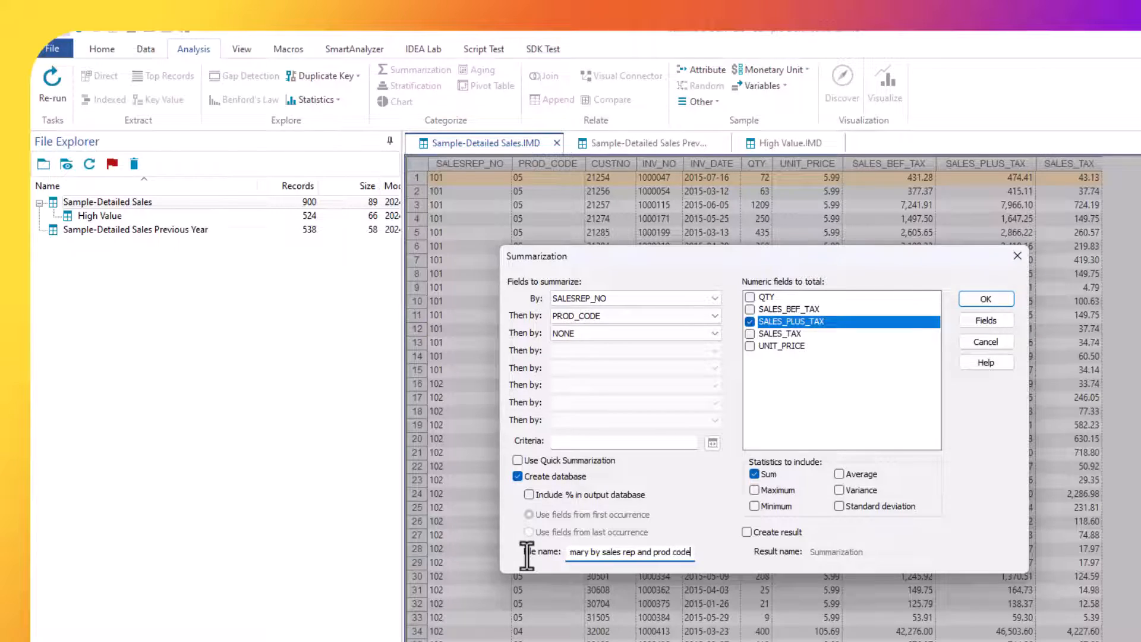
key("Return")
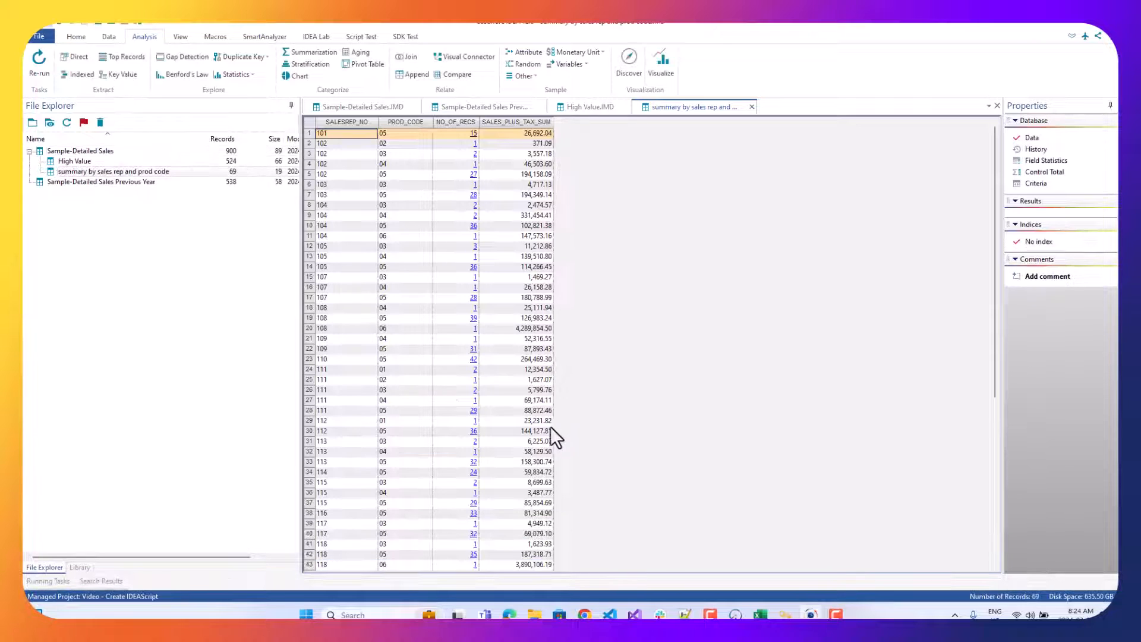
double_click(57, 151)
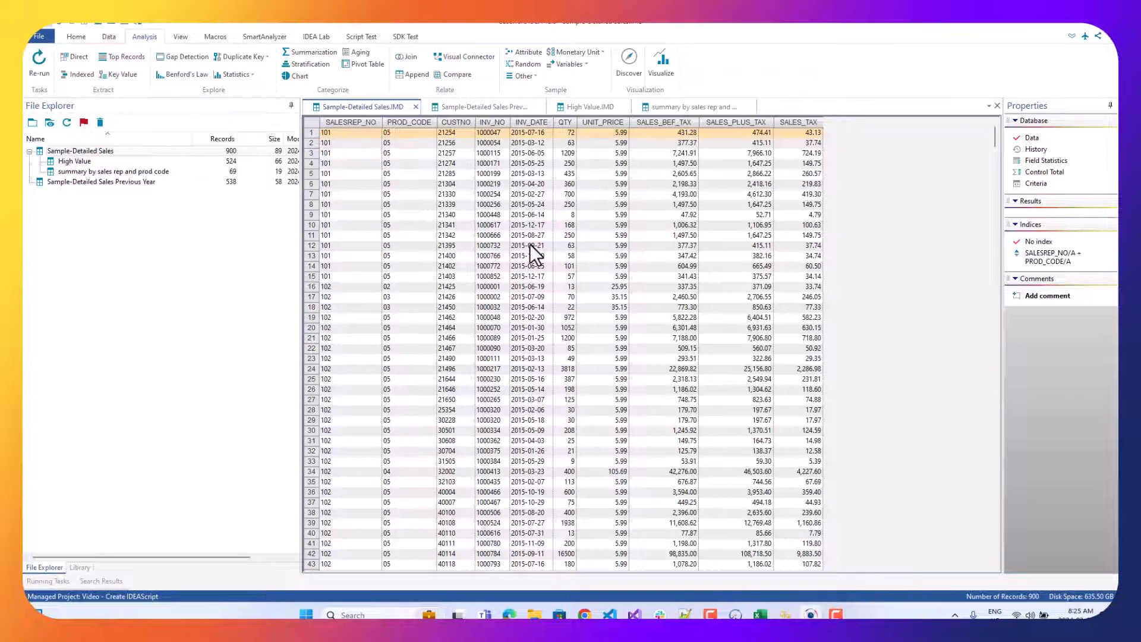
left_click(66, 55)
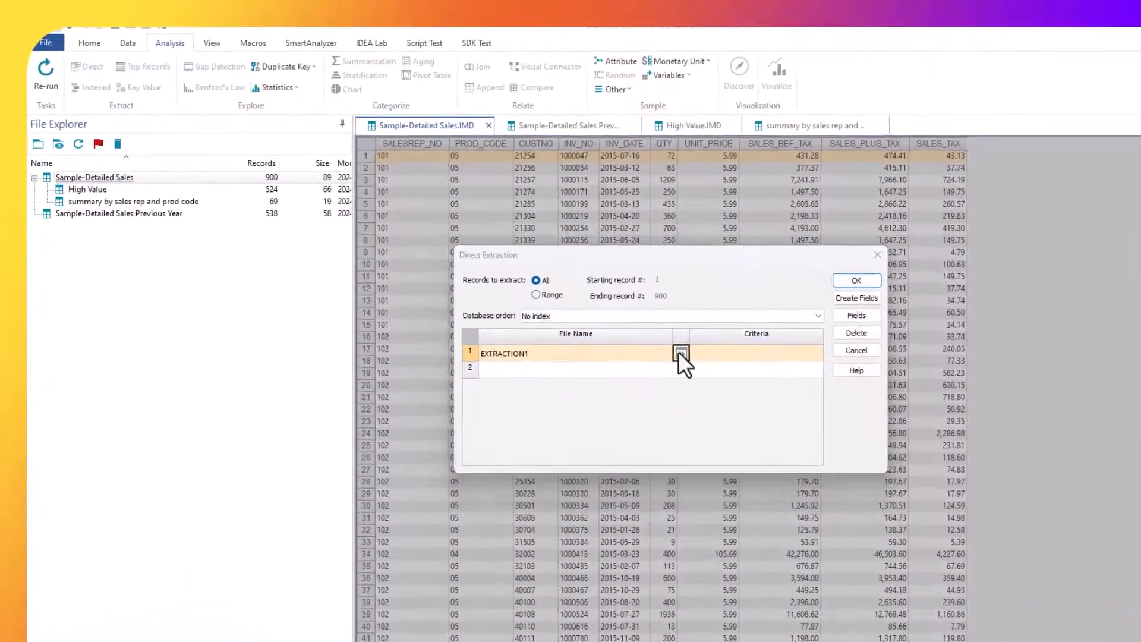
left_click(581, 303)
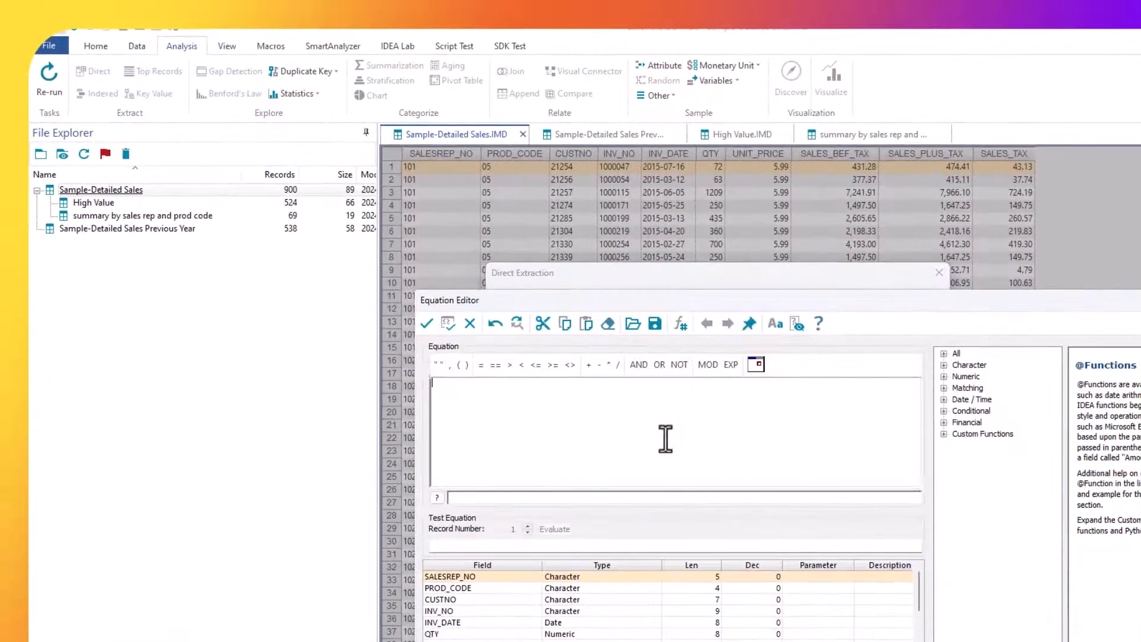
left_click(943, 399)
scroll(1004, 486, "down", 2)
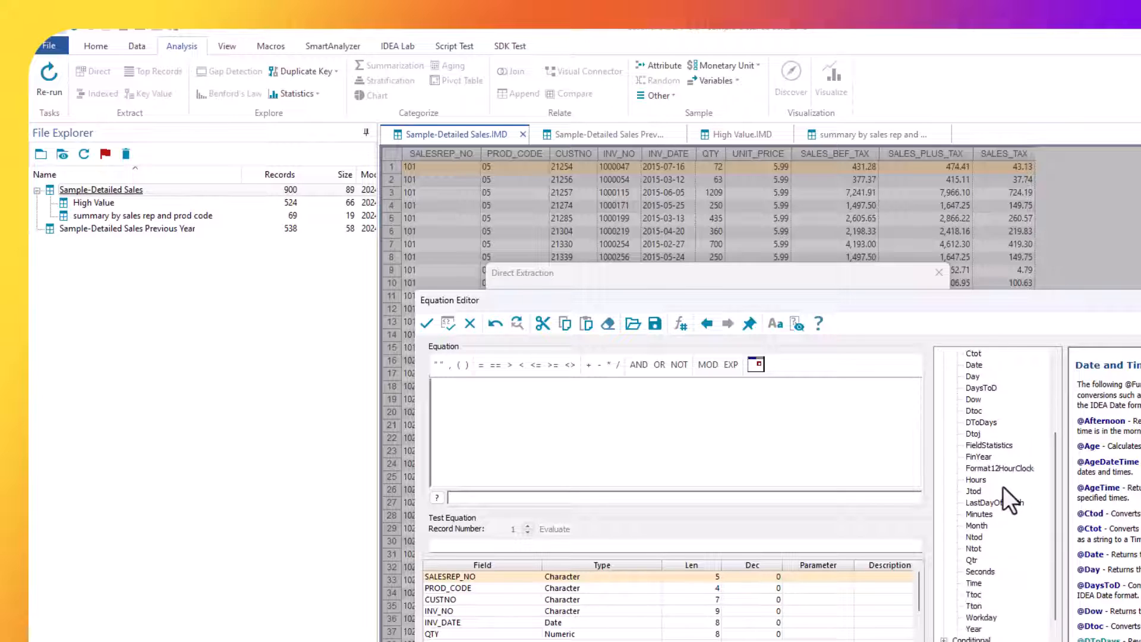
left_click(987, 618)
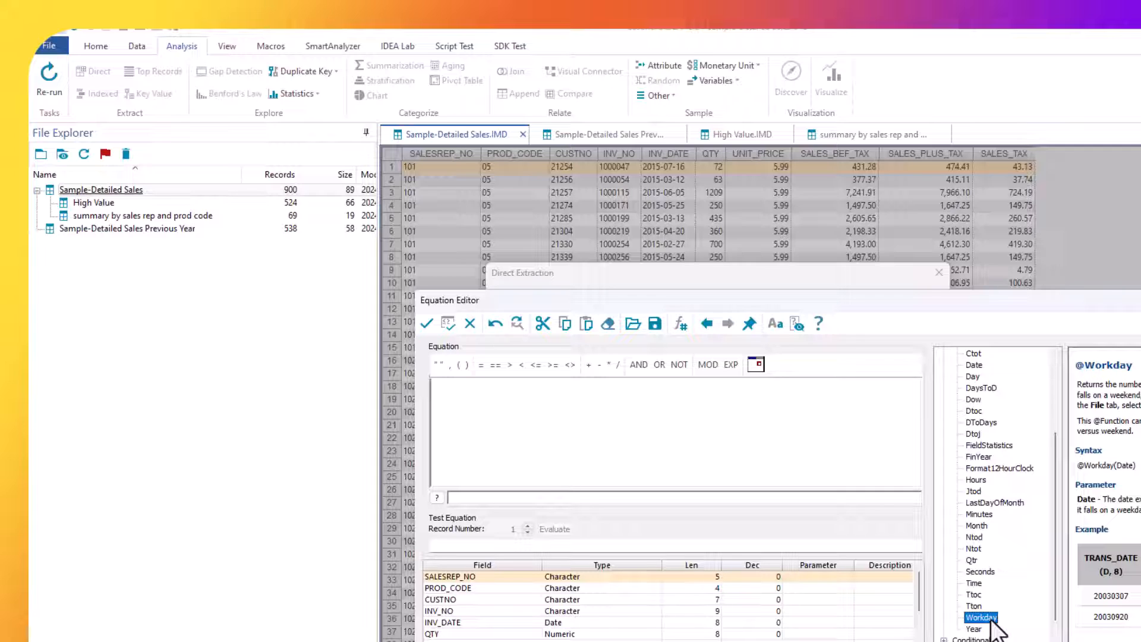
left_click(680, 364)
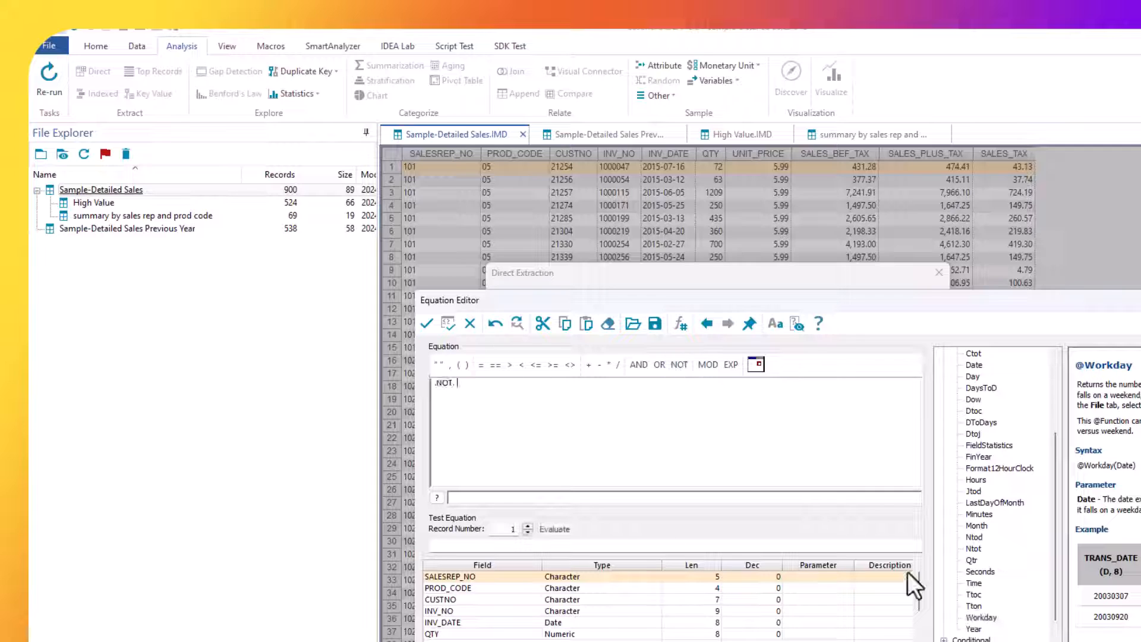
double_click(982, 617)
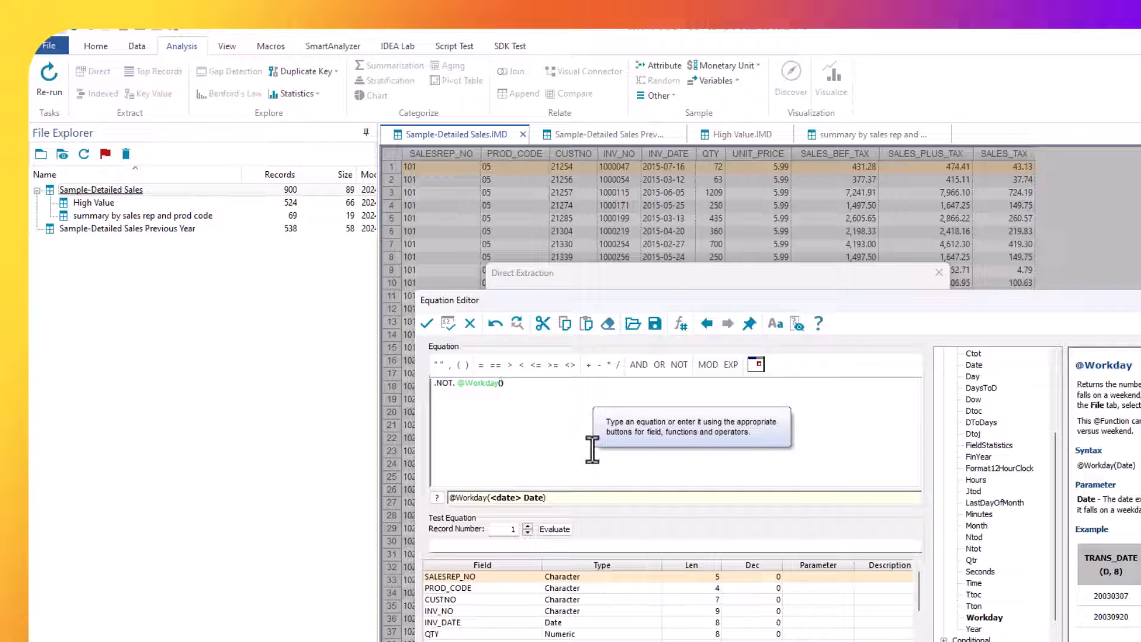
double_click(476, 622)
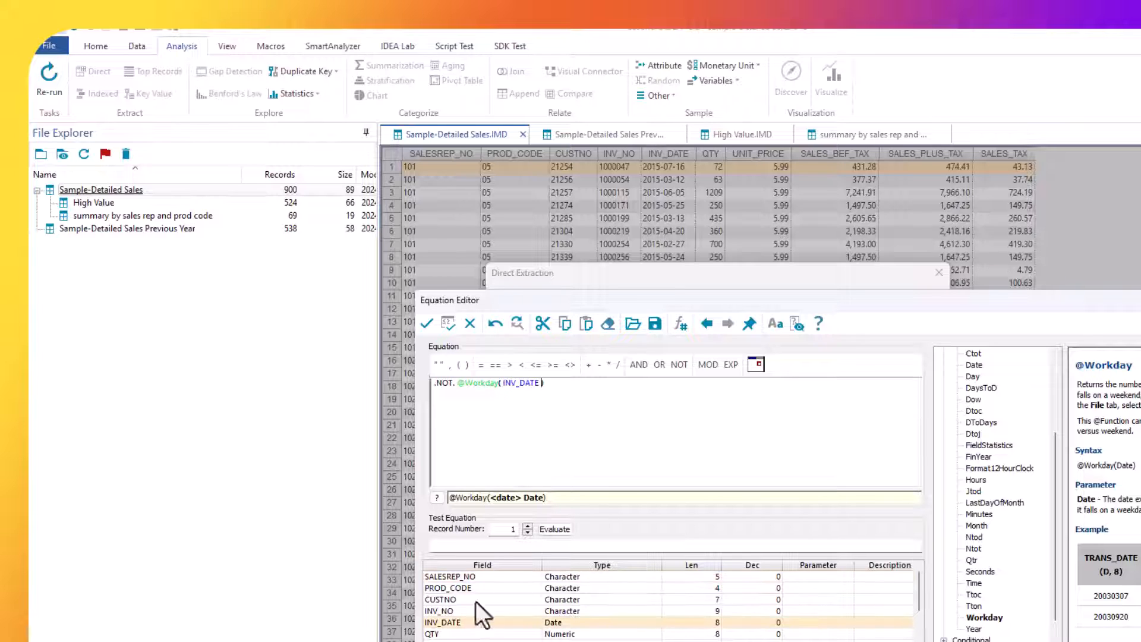
left_click(425, 323)
Name the non-workday extraction's output file Weekend and run the extraction.
left_click(582, 383)
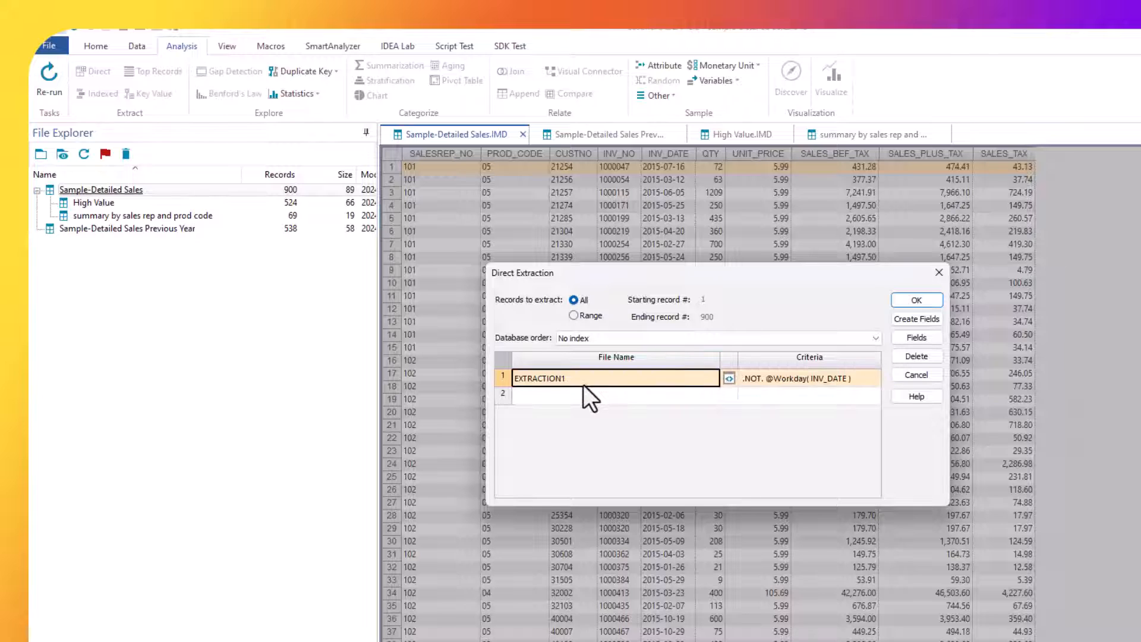
type("Weekend")
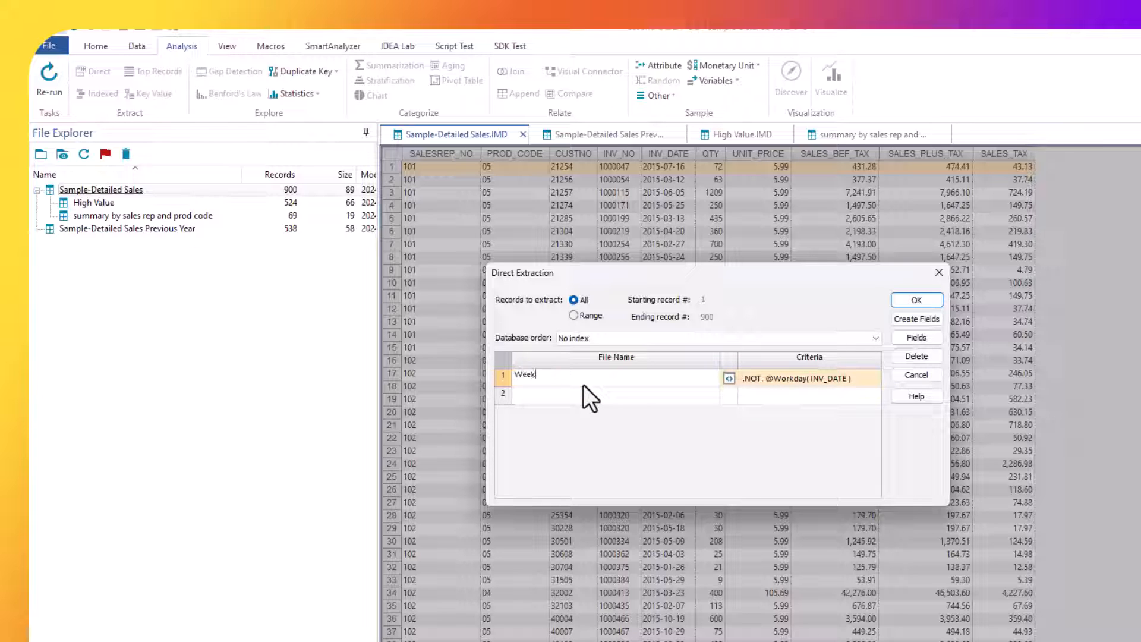
left_click(932, 305)
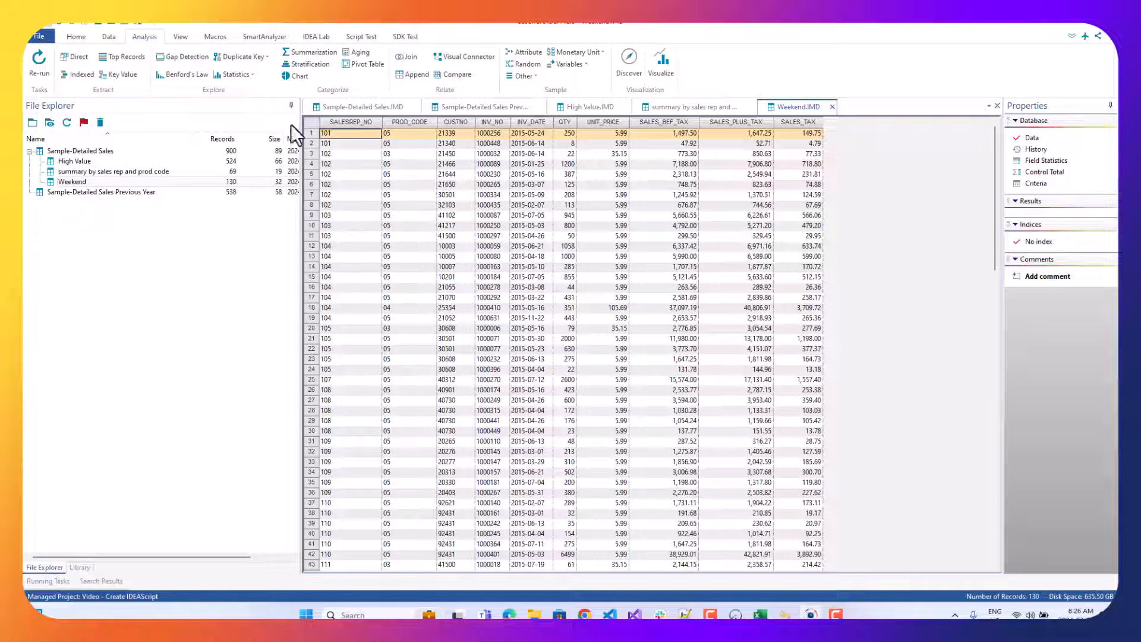
Stop the macro recording, generate it as an IDEAScript and look through the resulting code.
left_click(223, 37)
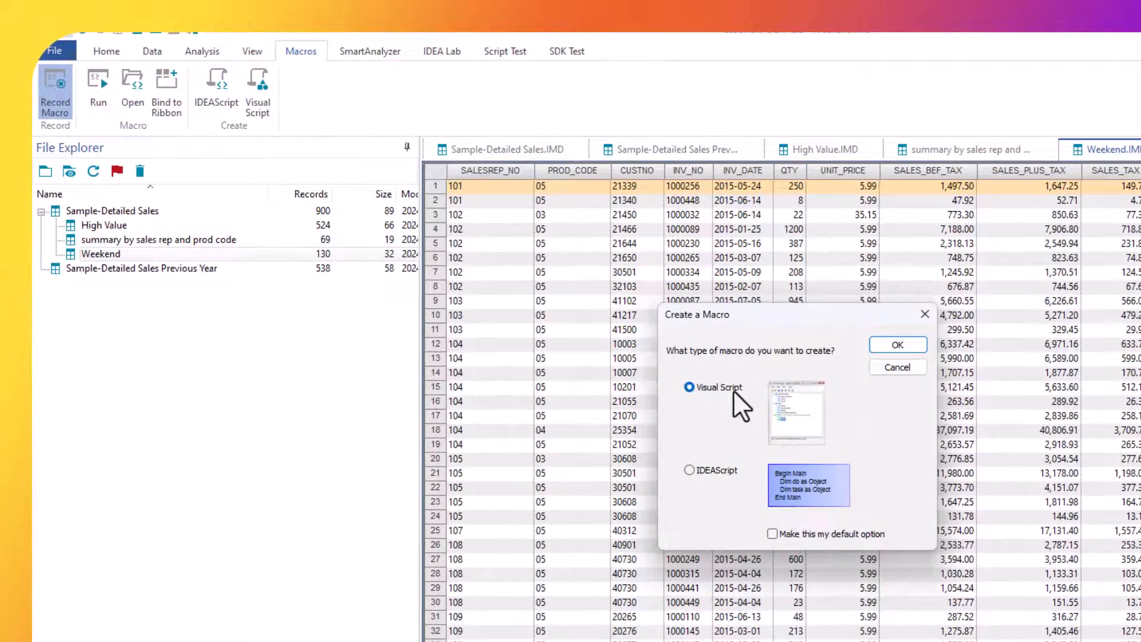
left_click(691, 471)
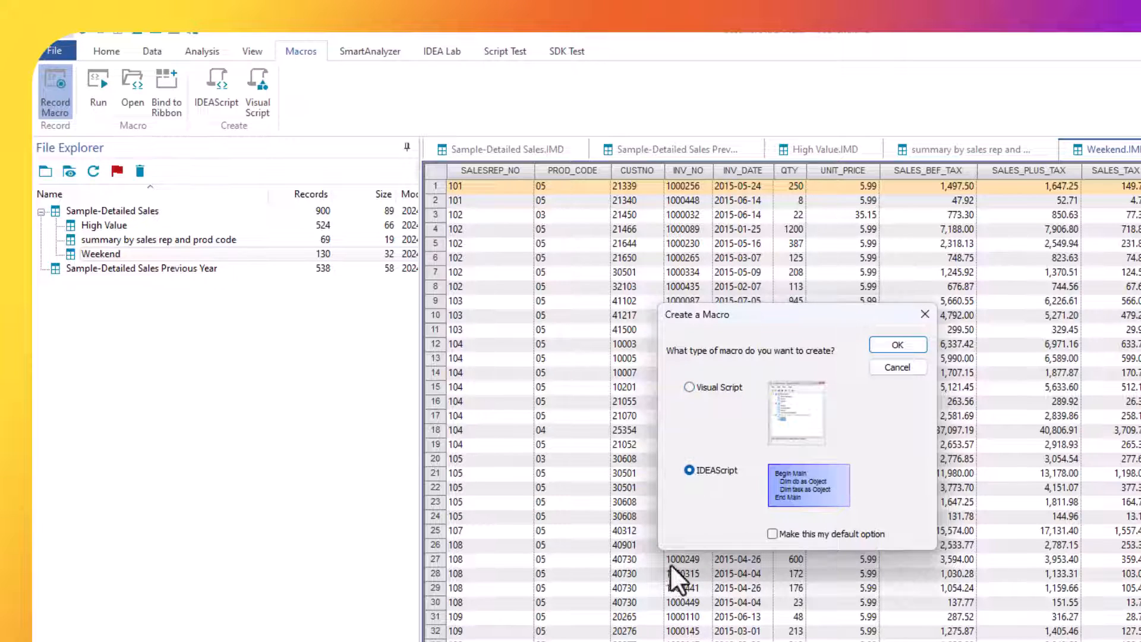
left_click(889, 345)
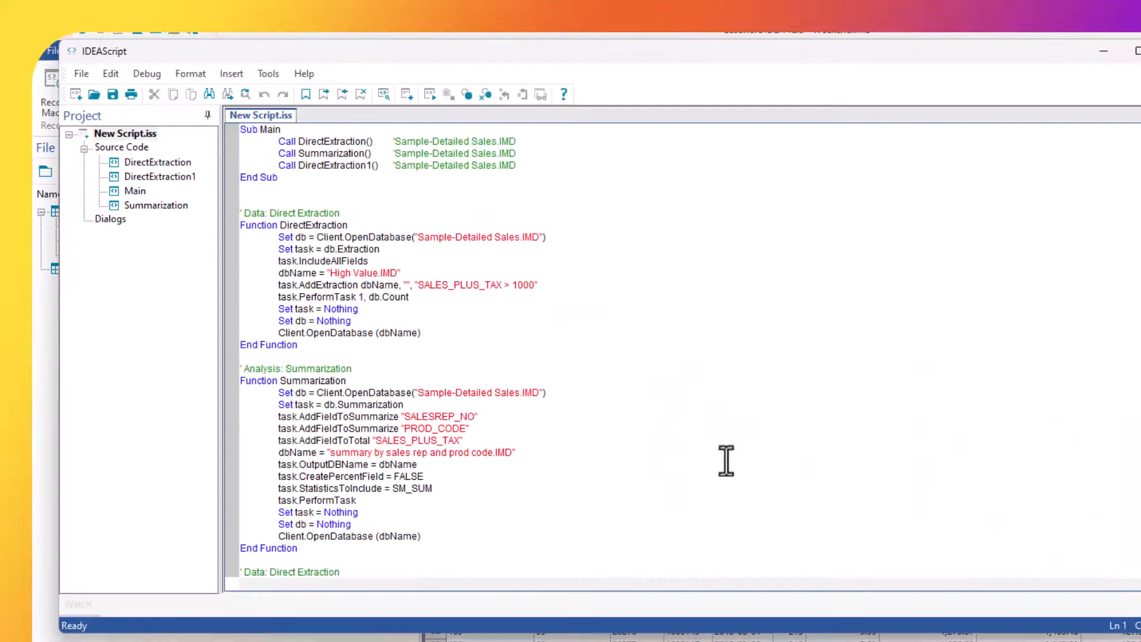
scroll(401, 458, "down", 4)
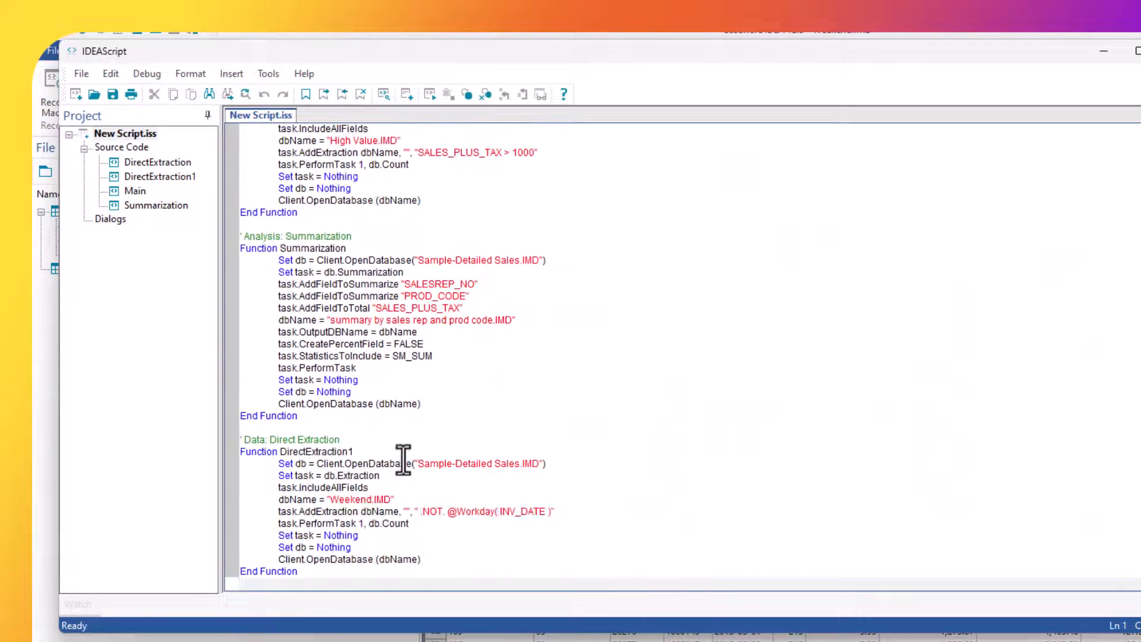
scroll(401, 460, "up", 4)
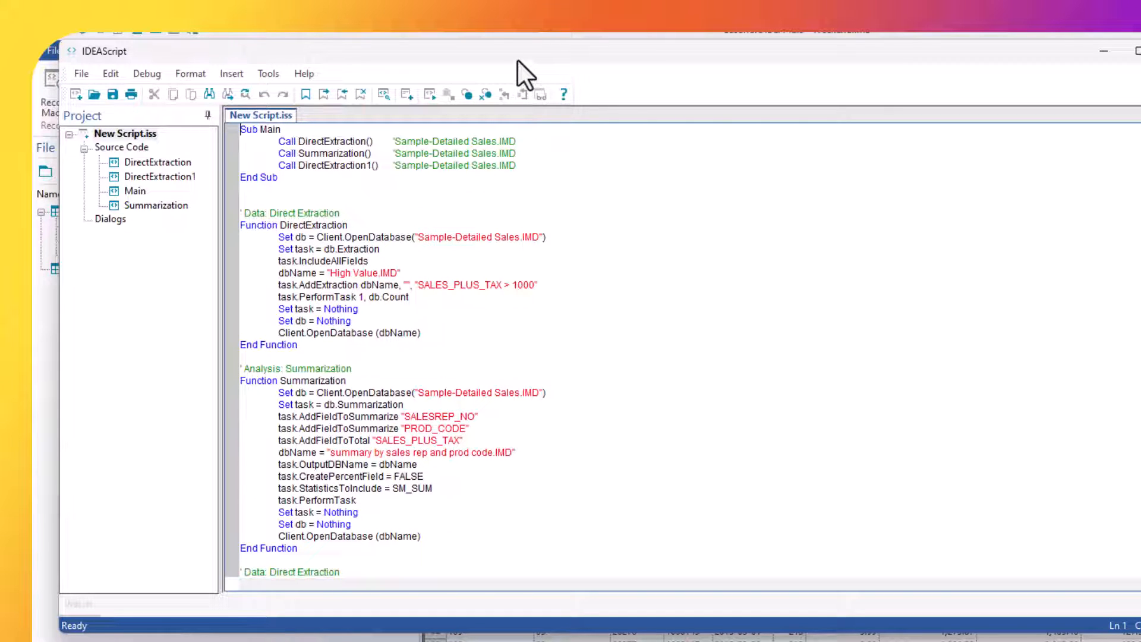
left_click_drag(517, 57, 849, 202)
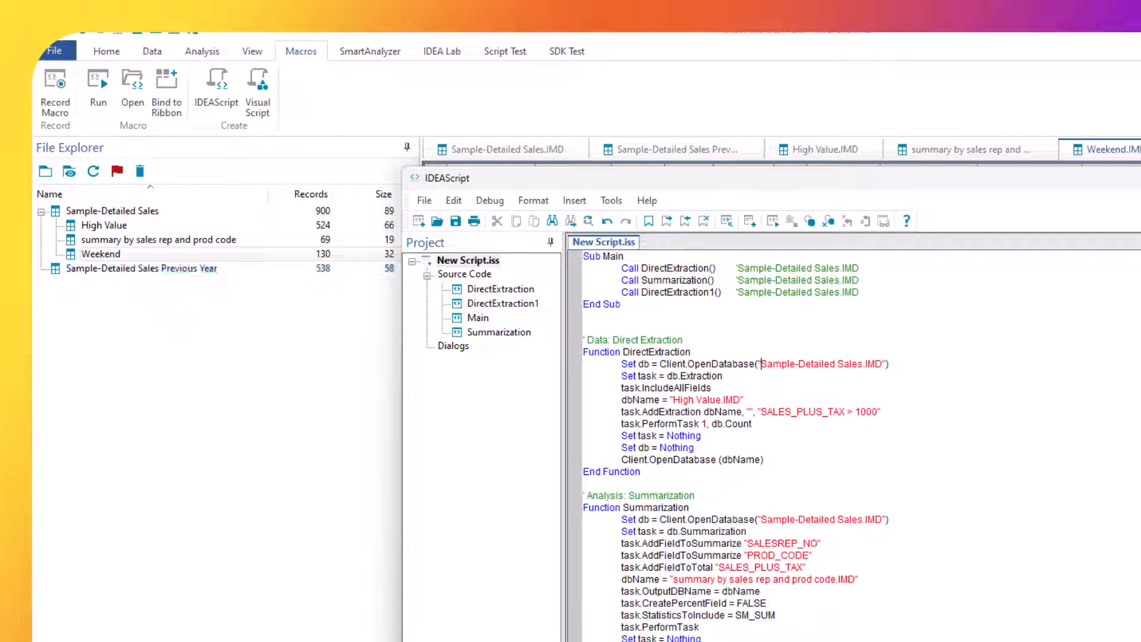
Put the script editor out of the way and create a project folder named "Current year".
left_click(1140, 178)
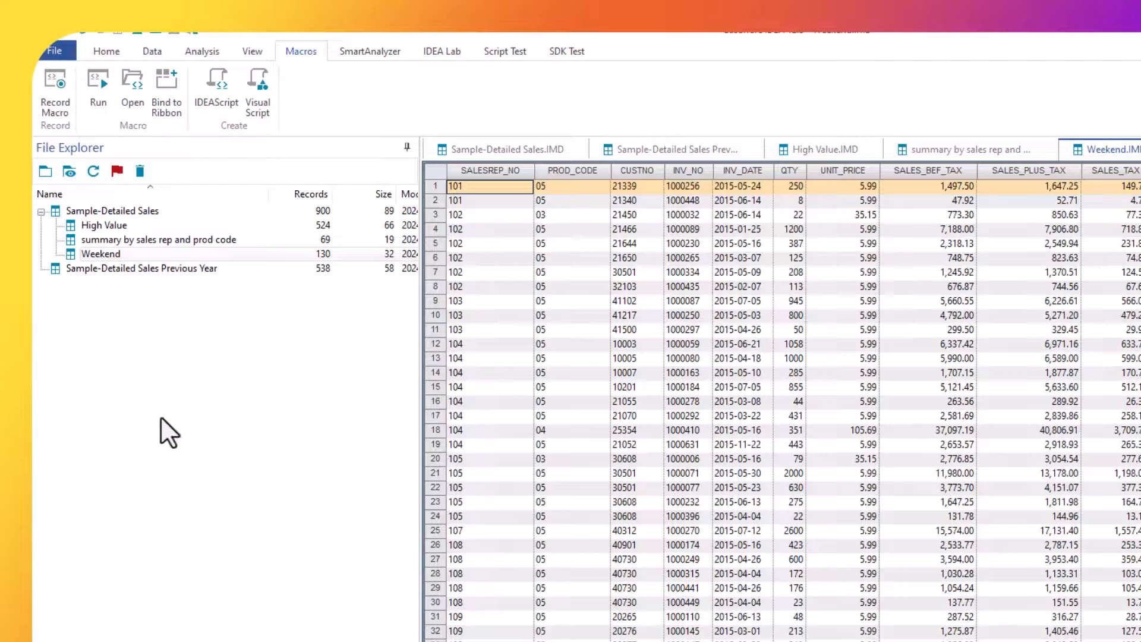
left_click(45, 176)
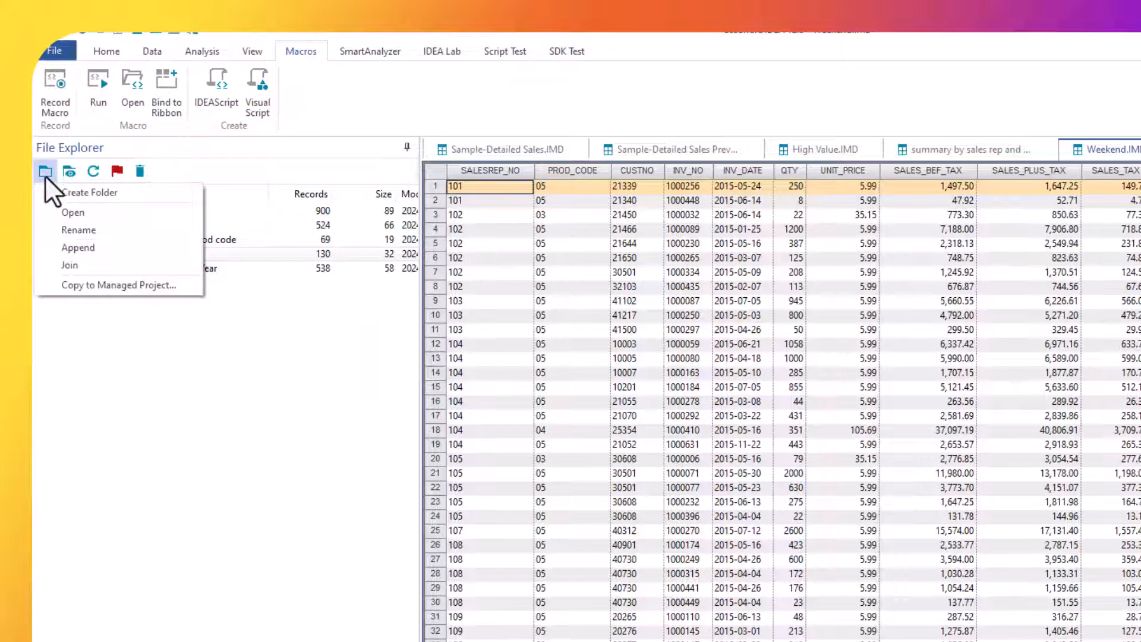
left_click(88, 190)
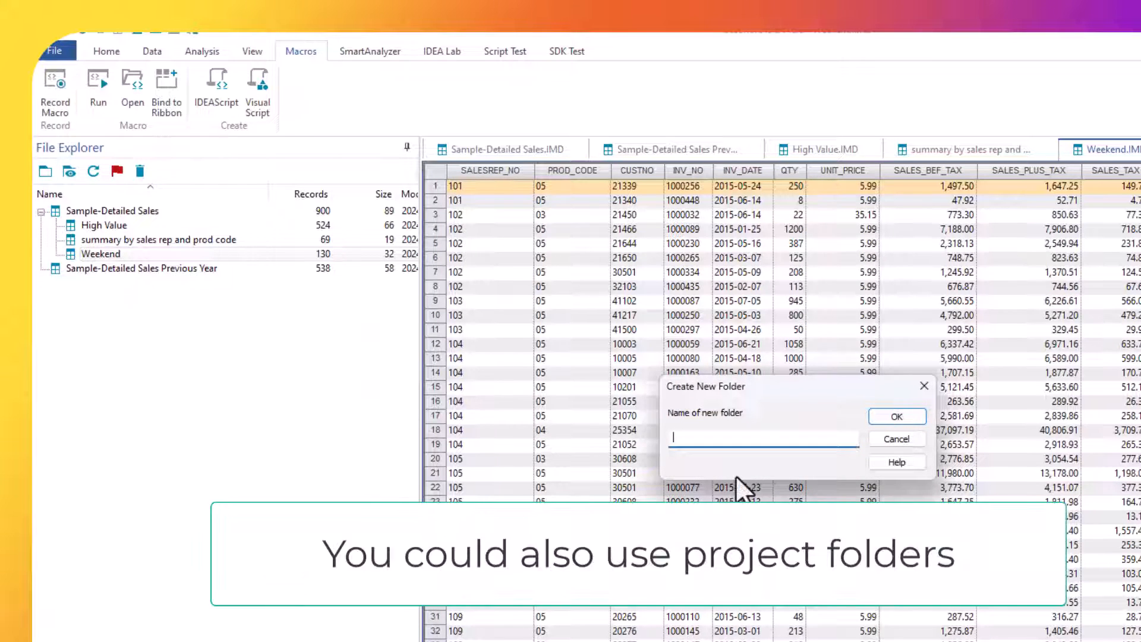
type("Curre")
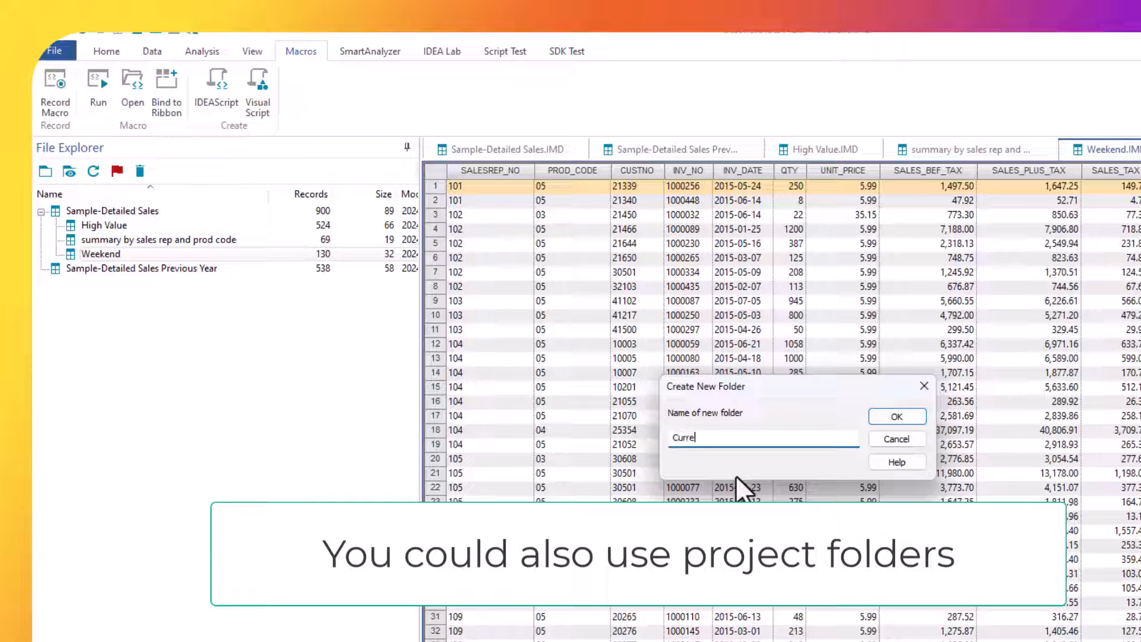
type("nt year")
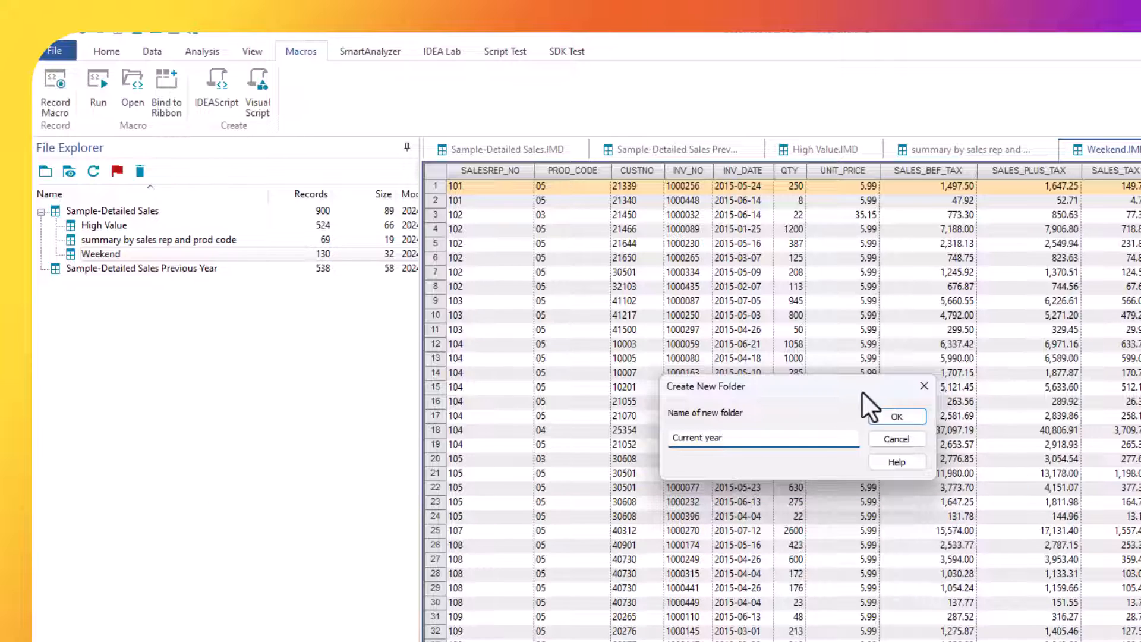
left_click(897, 416)
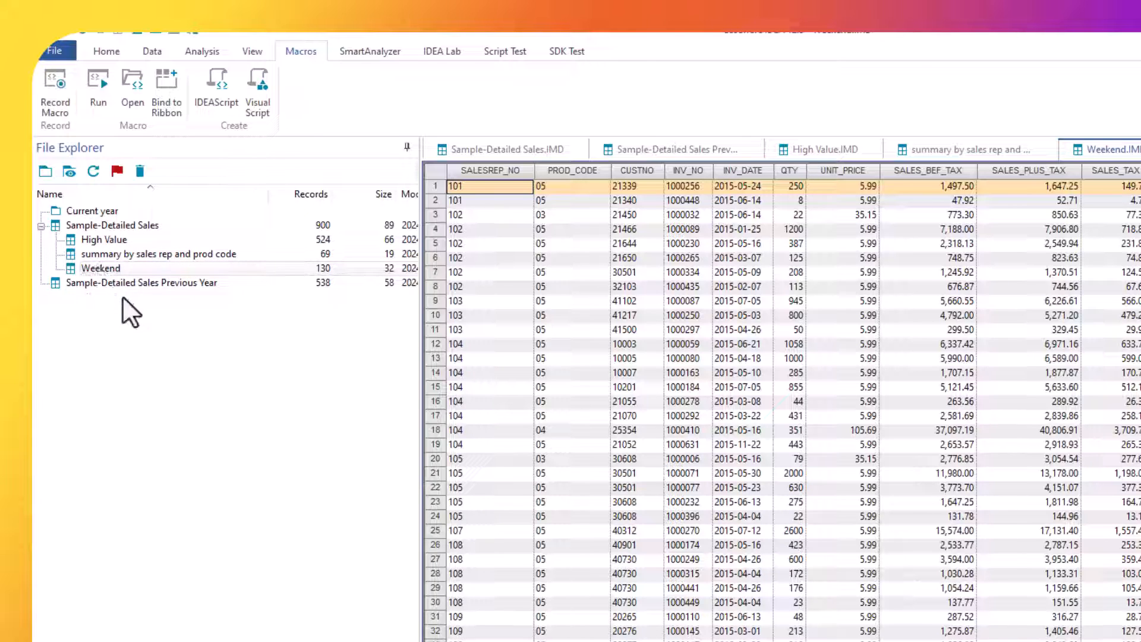
Move Sample-Detailed Sales and its three result databases into the Current year folder, closing all open databases to allow the move.
left_click(113, 226)
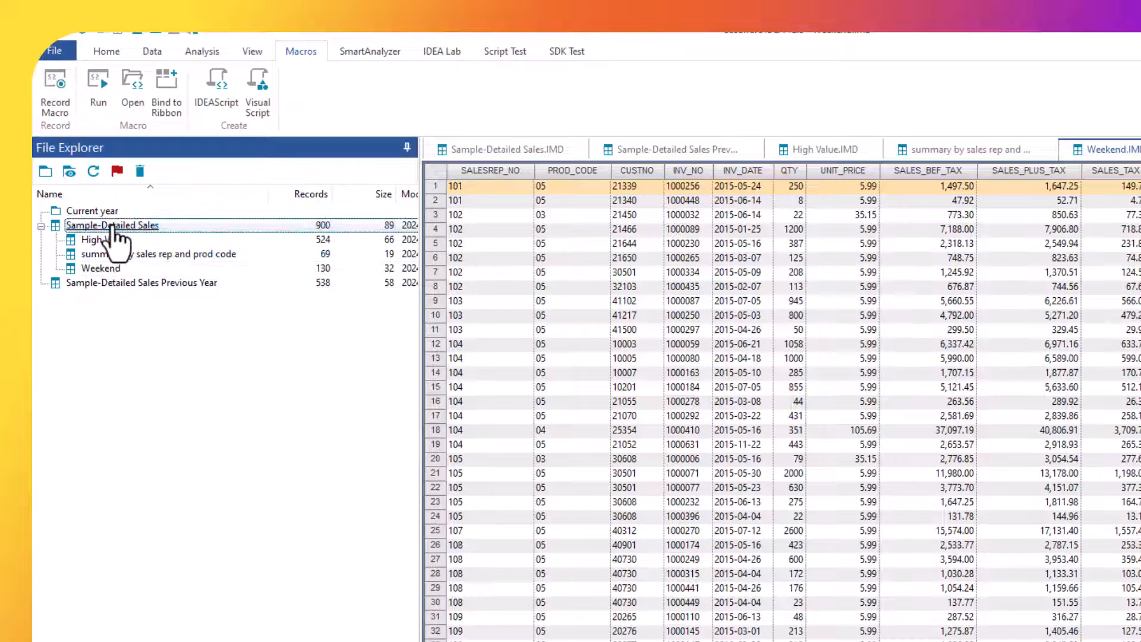
left_click_drag(111, 271, 105, 211)
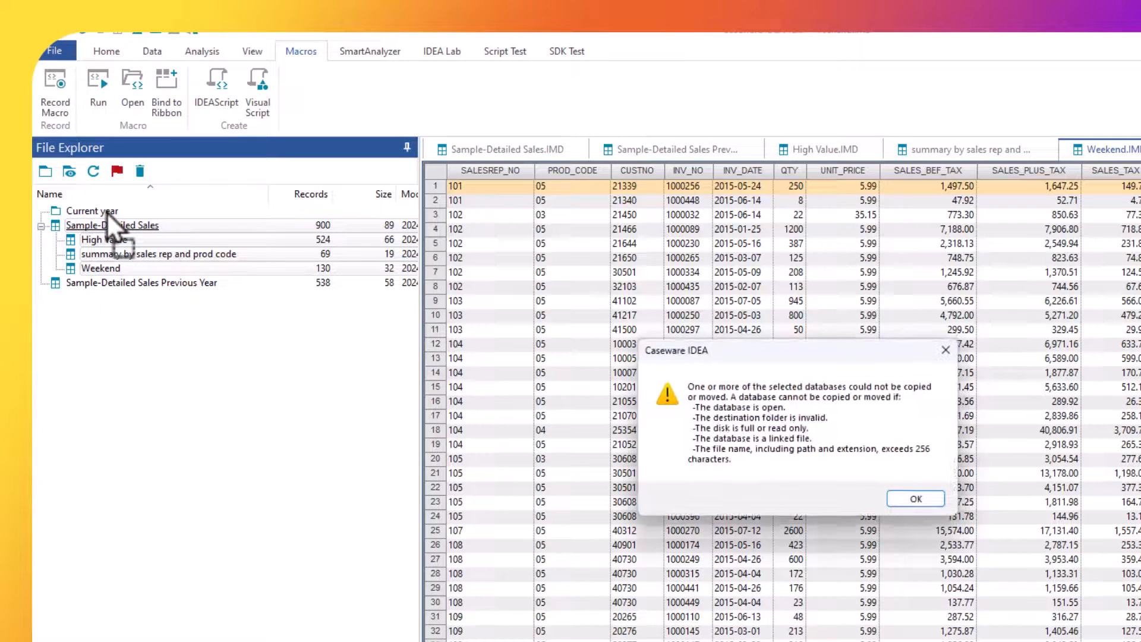
left_click(908, 500)
right_click(1093, 152)
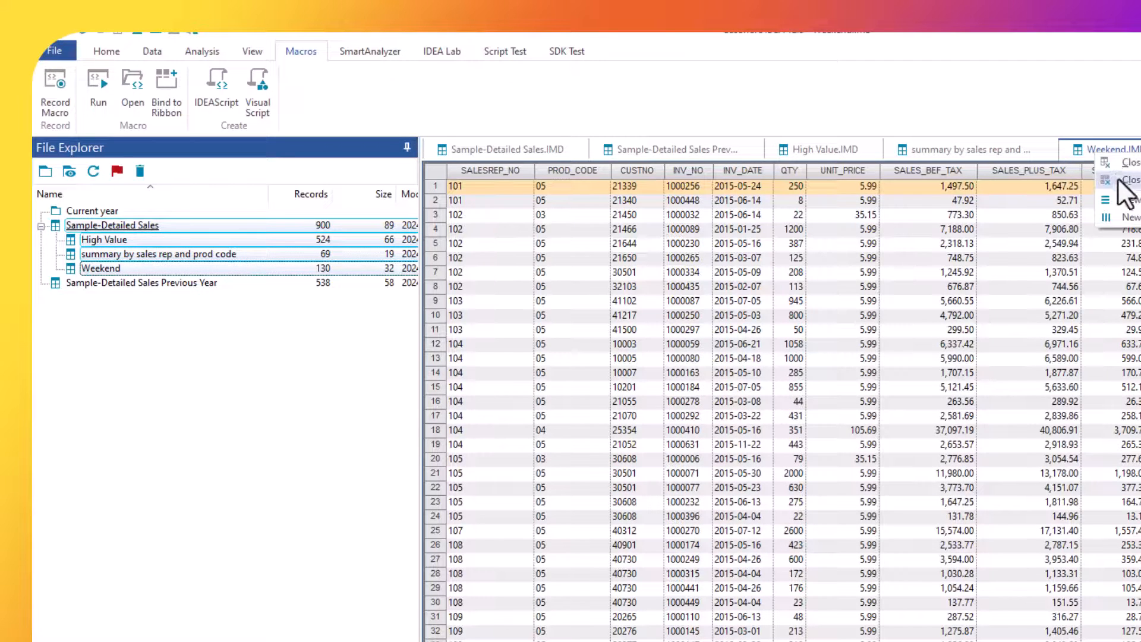
left_click(1122, 180)
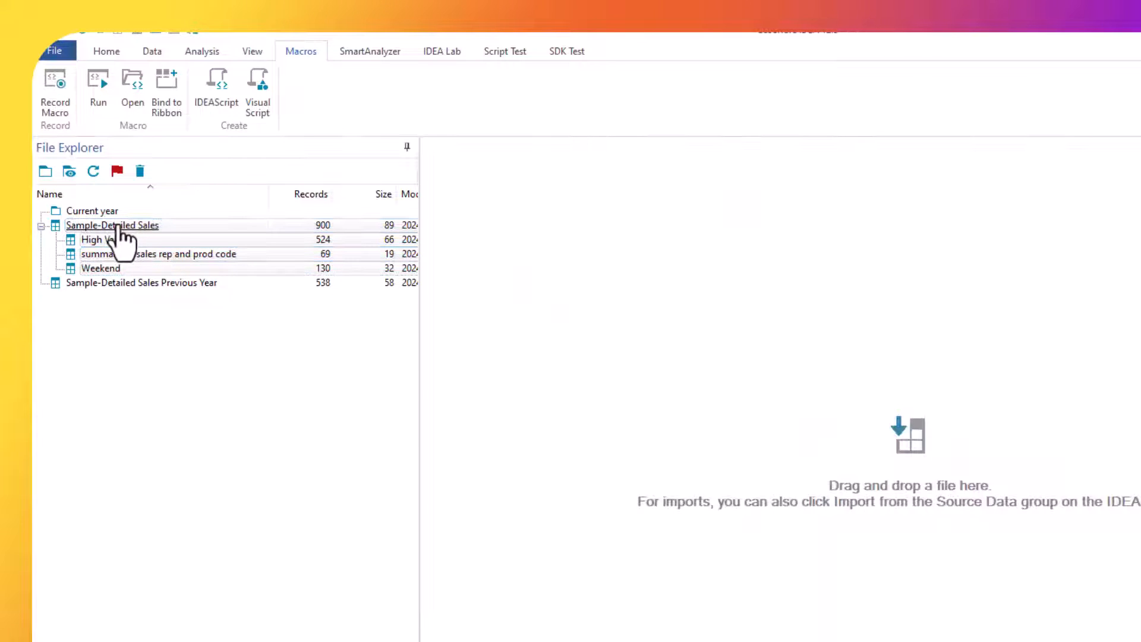
left_click_drag(118, 228, 109, 212)
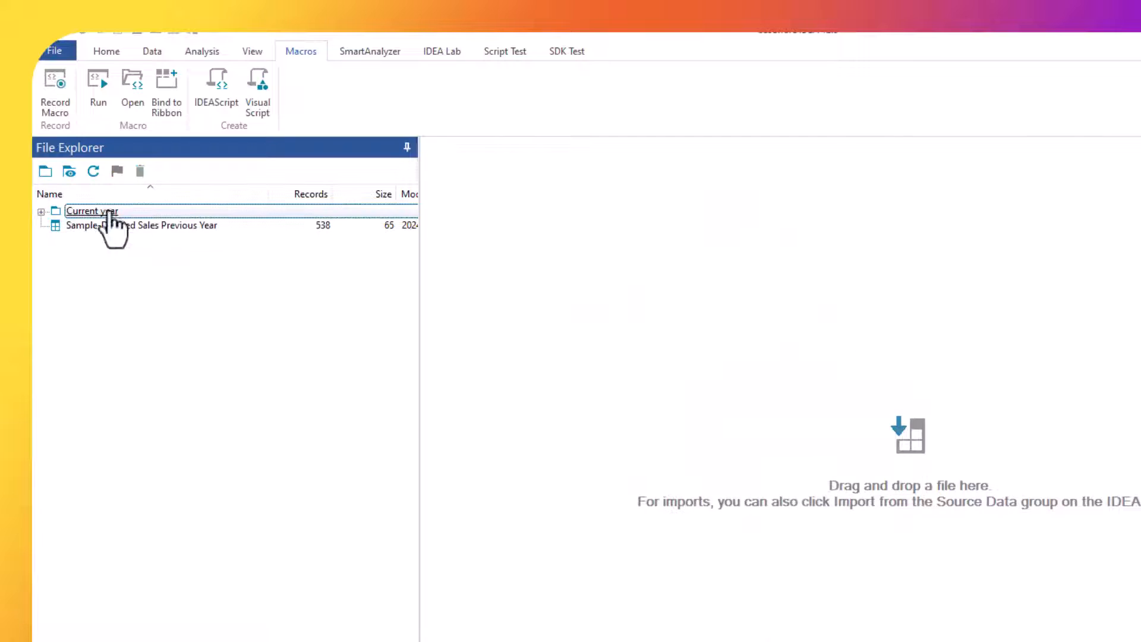
Rename the Sample-Detailed Sales Previous Year database to "Sample-Detailed Sales".
right_click(119, 232)
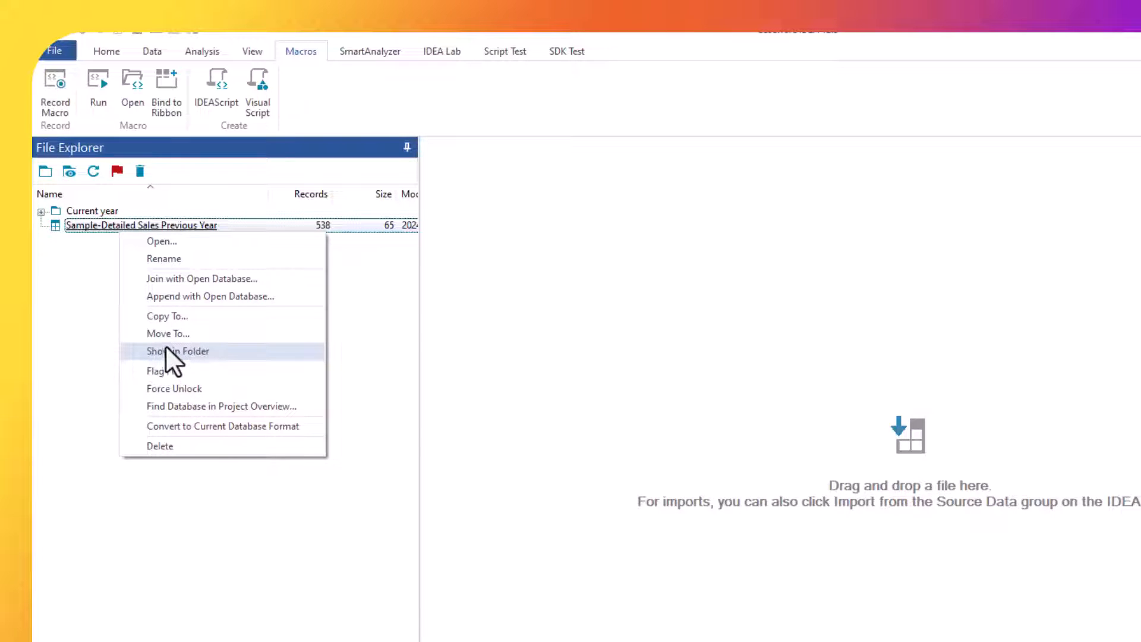
left_click(166, 259)
left_click_drag(161, 226, 266, 227)
key("BackSpace")
key("BackSpace")
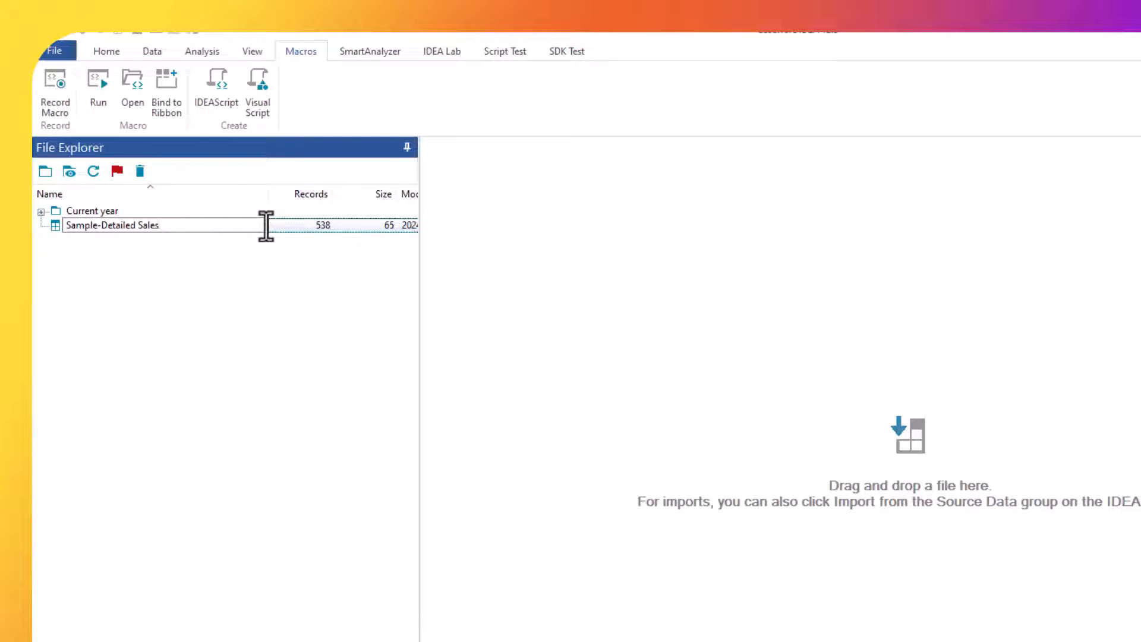
key("Return")
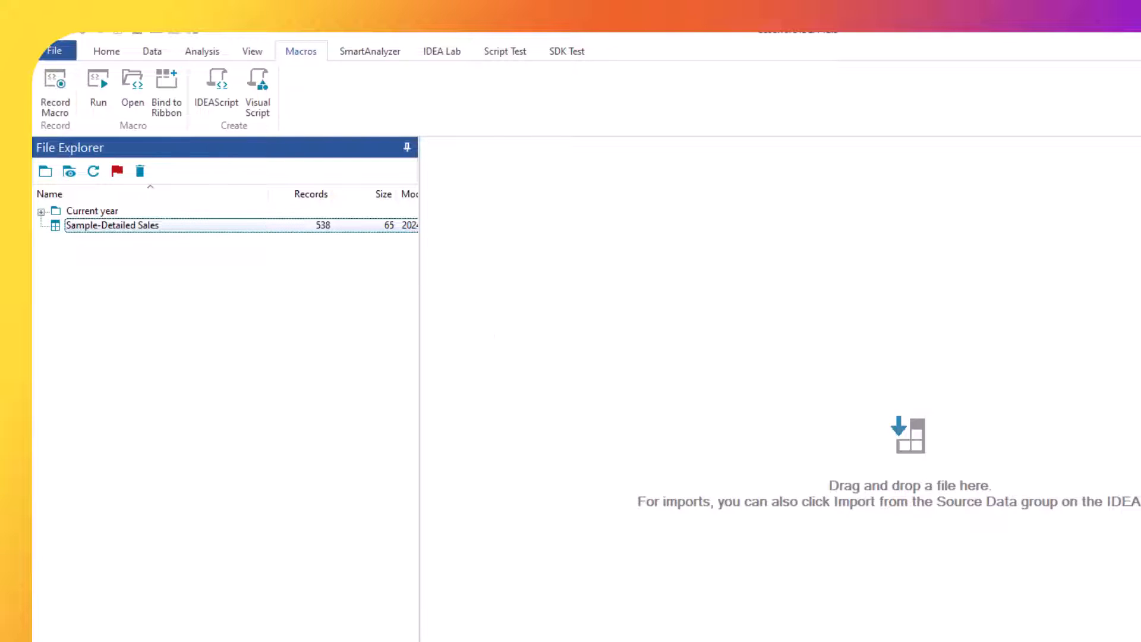
Run the recorded script on the renamed database, then refresh the file list and expand Sample-Detailed Sales to show its outputs.
key("alt+Tab")
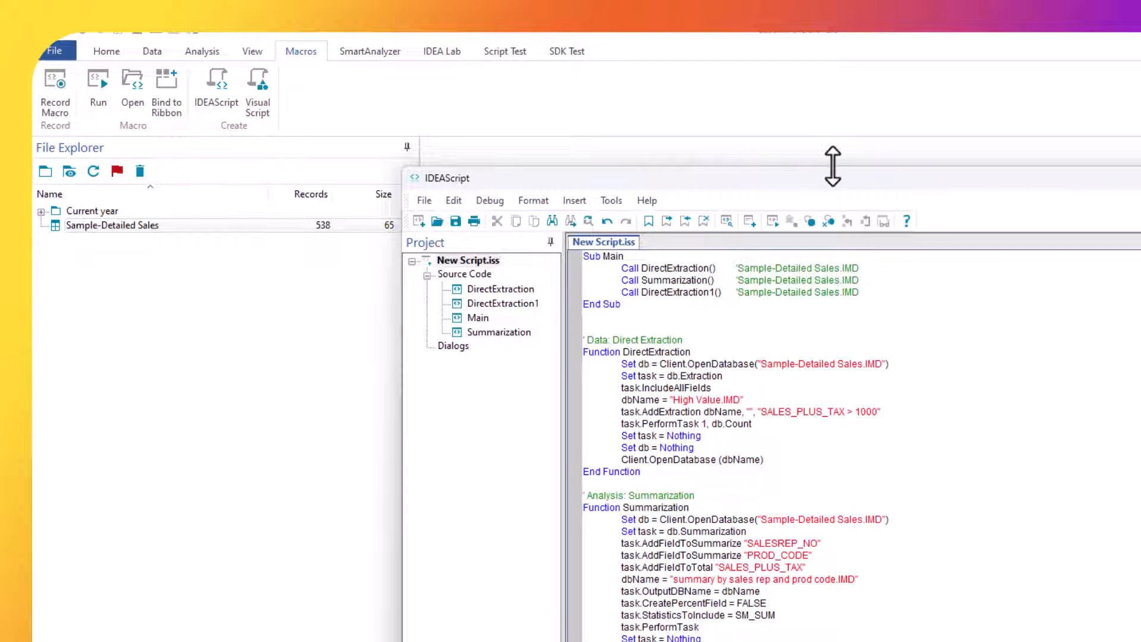
left_click_drag(680, 174, 645, 160)
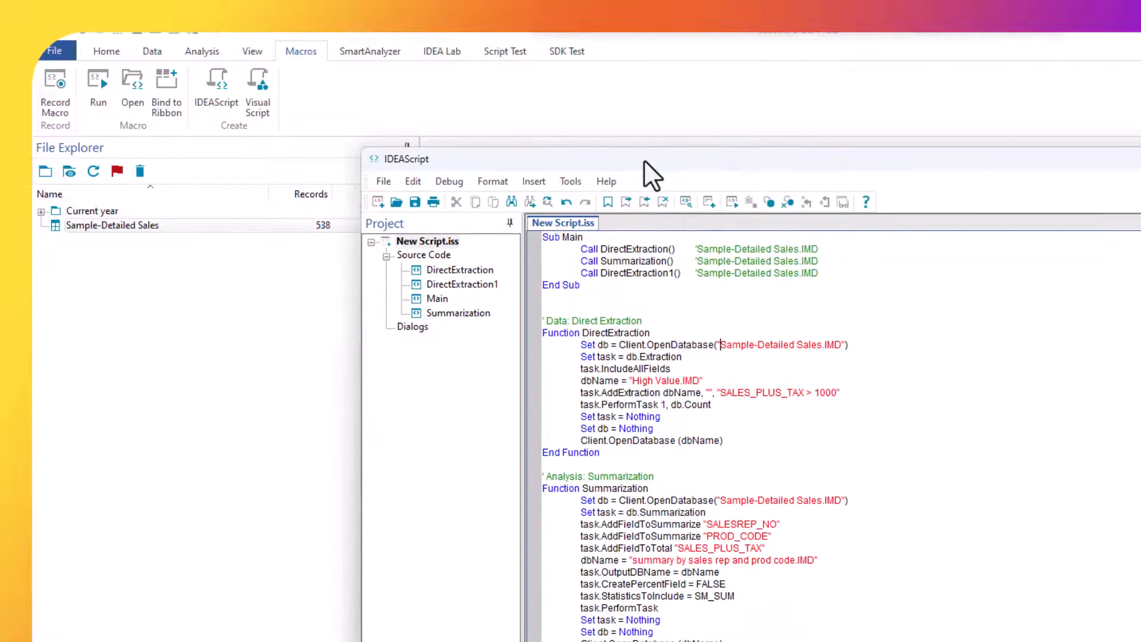
left_click(733, 205)
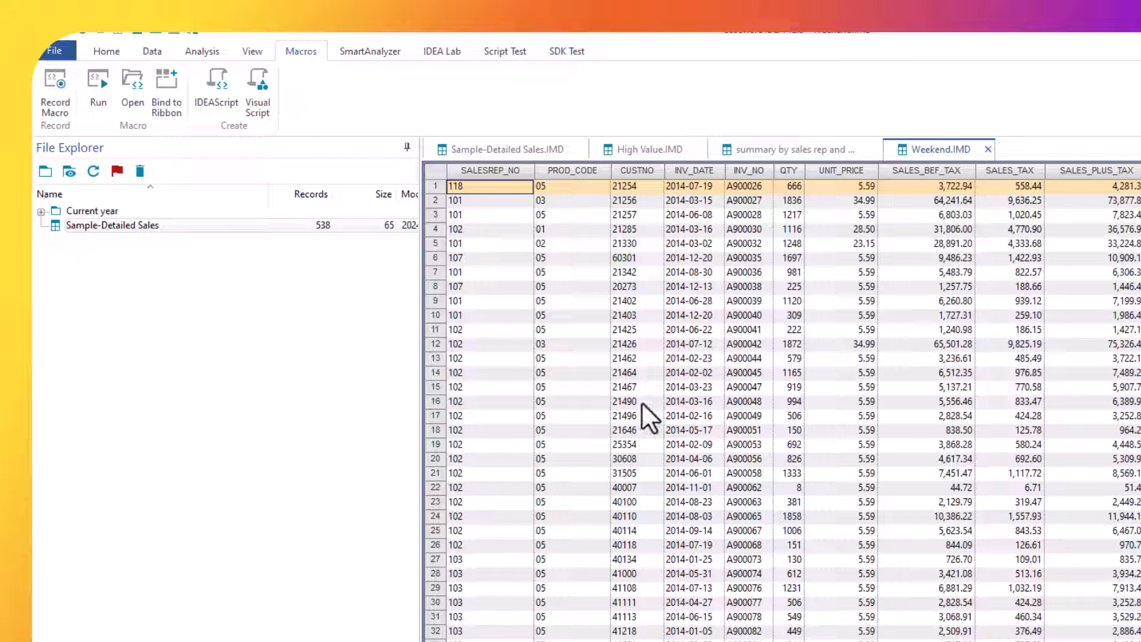
left_click(94, 172)
left_click(41, 226)
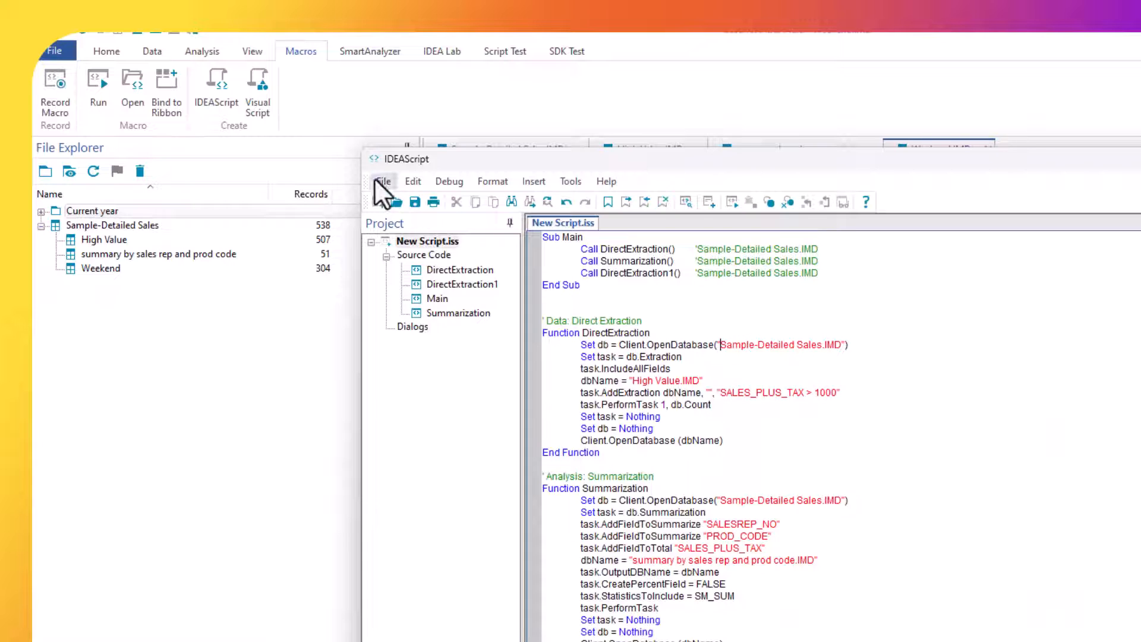
Save the script under the name "Analysis" in the project's Macros.ILB folder.
left_click(376, 178)
left_click(423, 258)
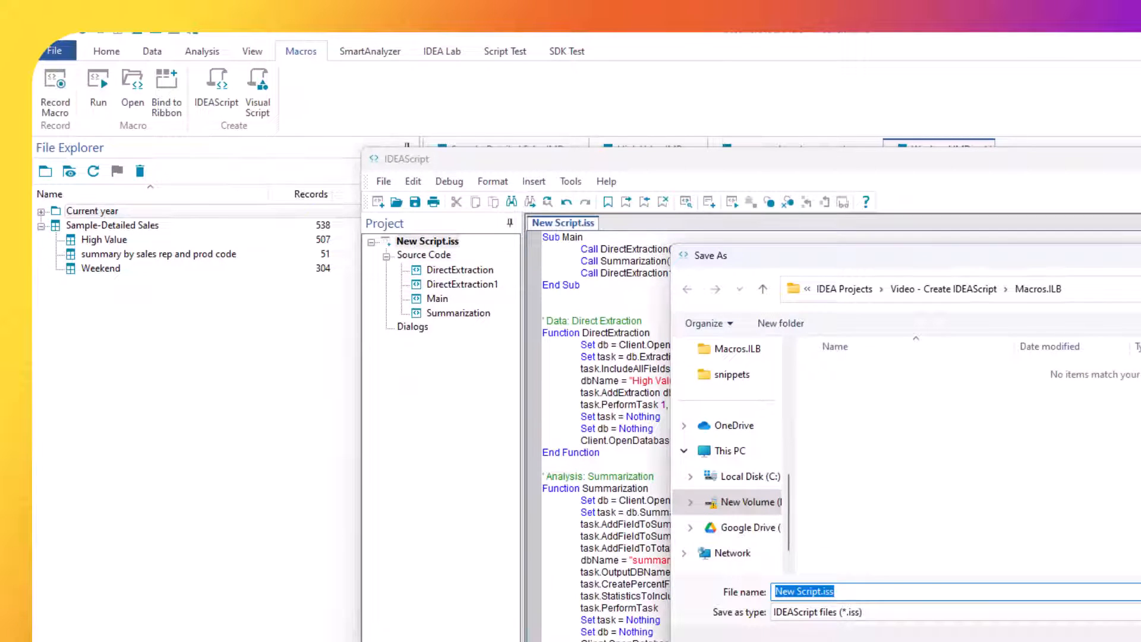
type("Analysi")
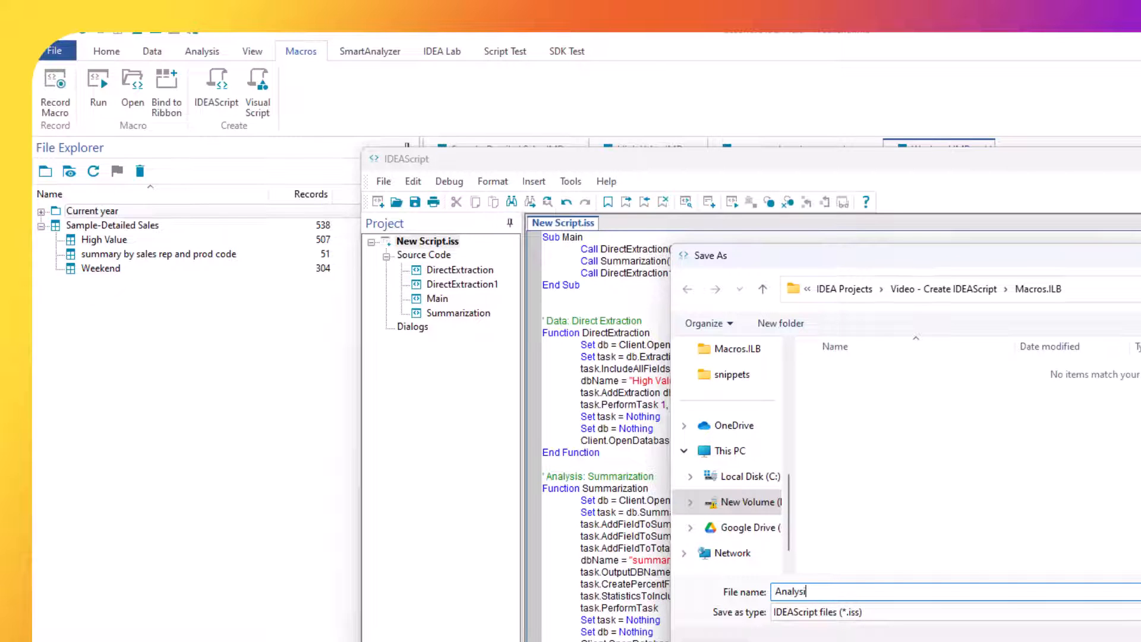
type("s")
key("Return")
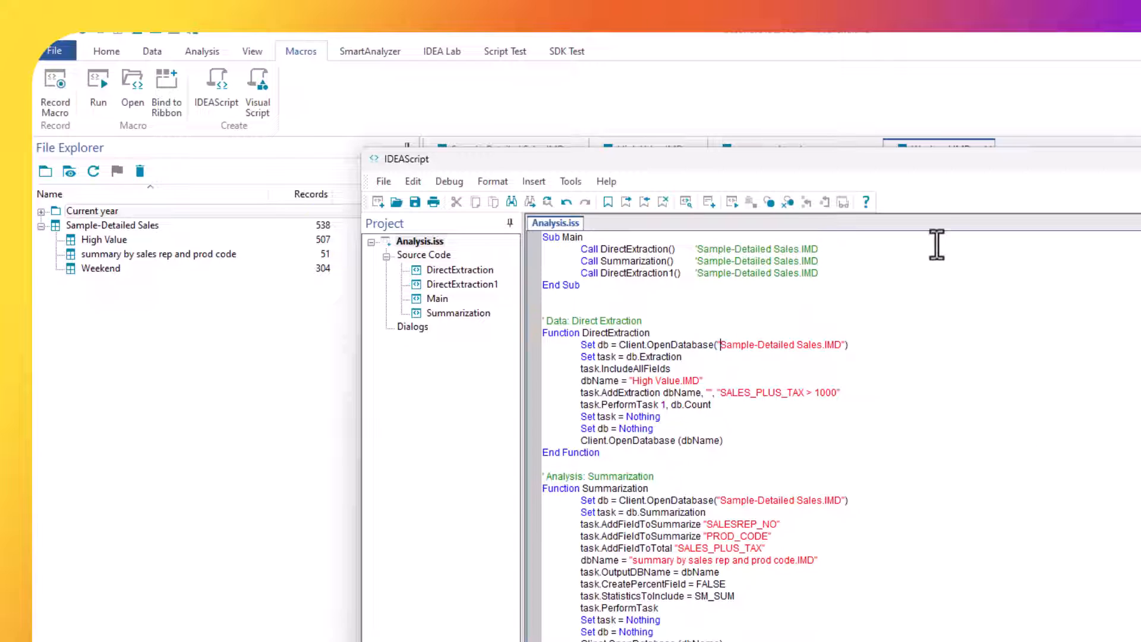
left_click_drag(937, 166, 843, 180)
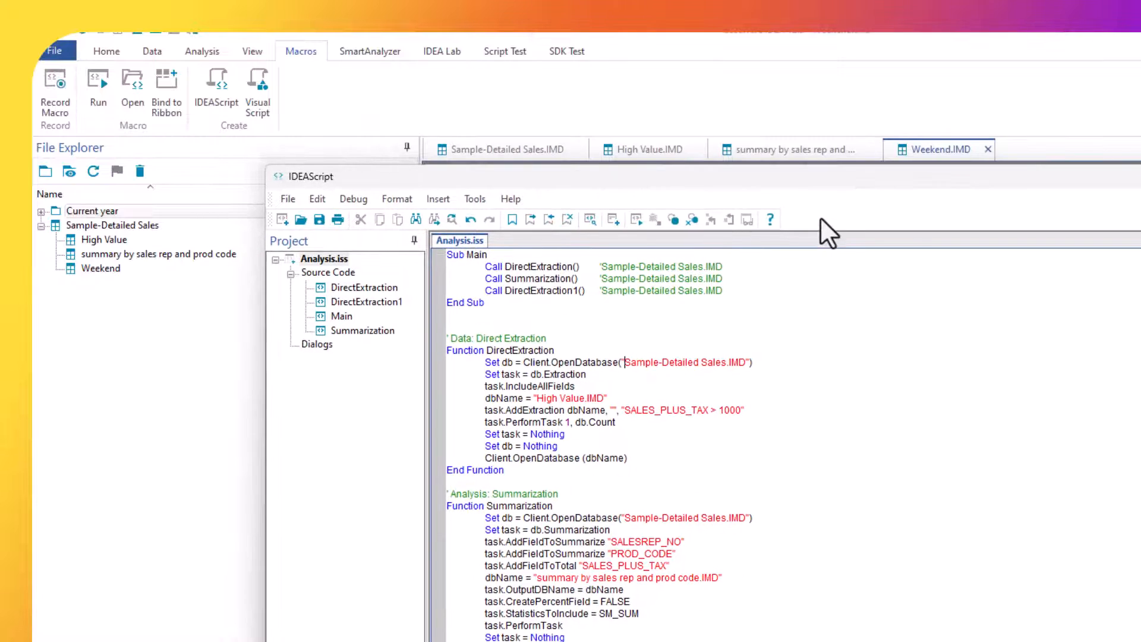